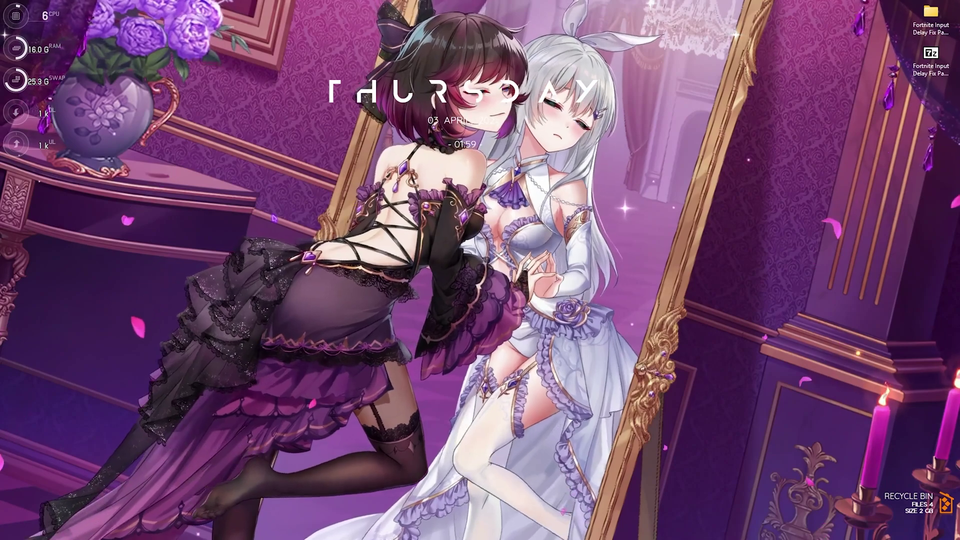
From the Mouse settings page, check that Enhance pointer precision is off in Pointer Options and confirm with OK
key("super")
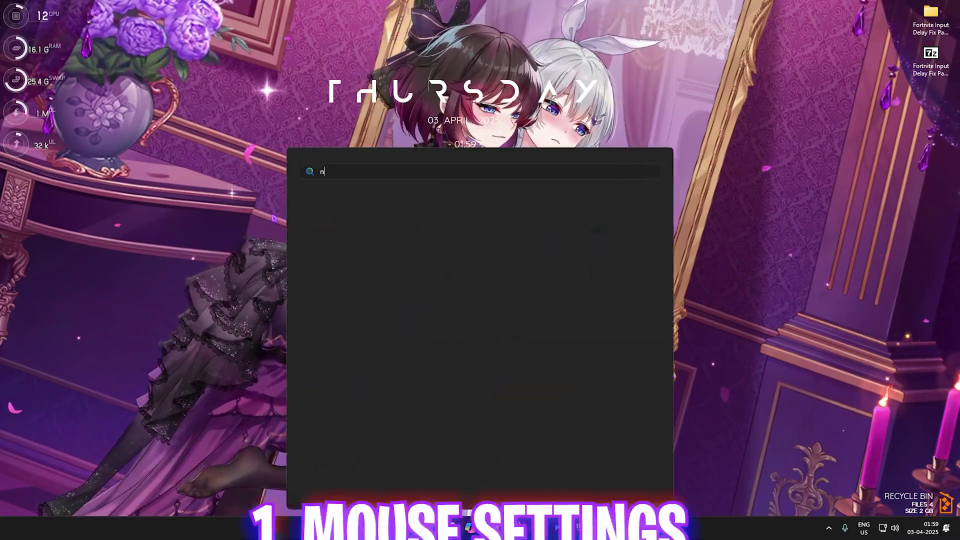
type("mouse settings")
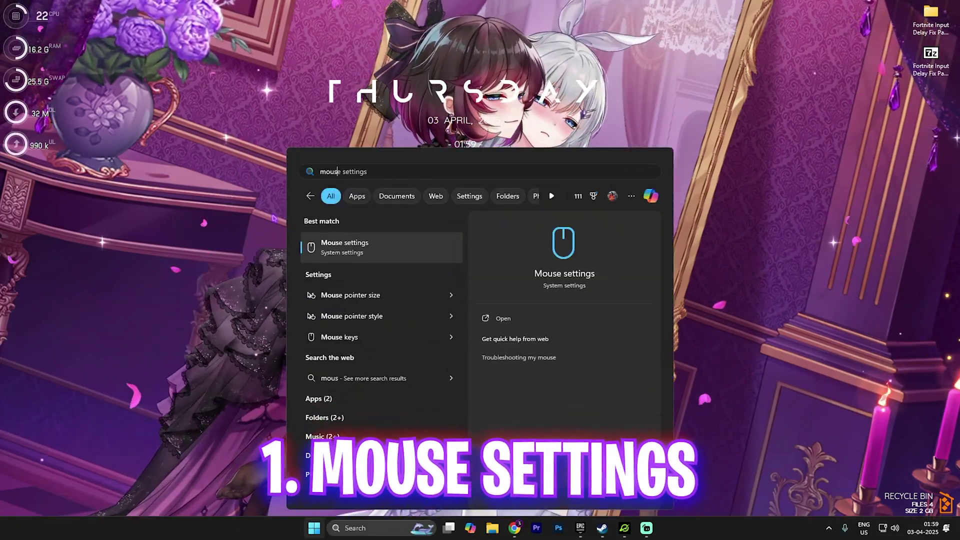
key("Return")
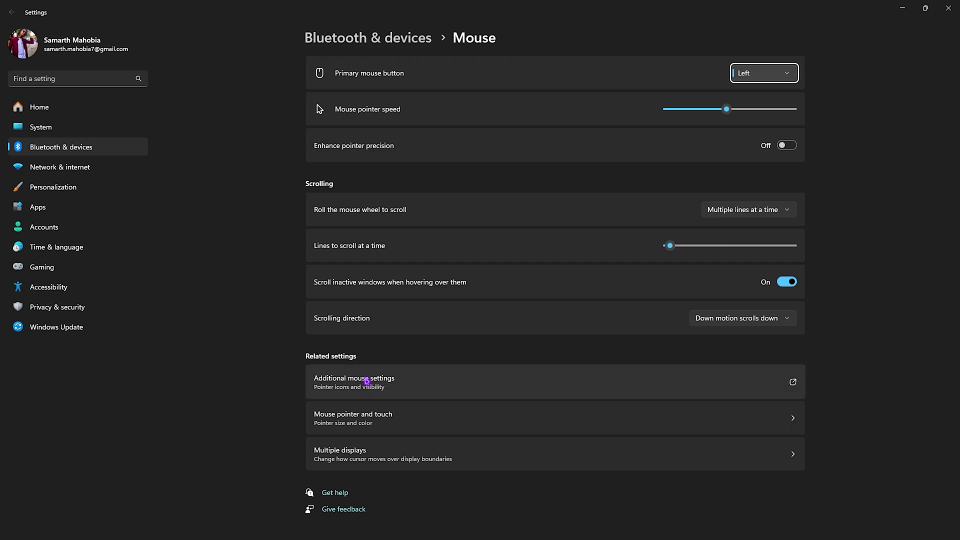
left_click(391, 384)
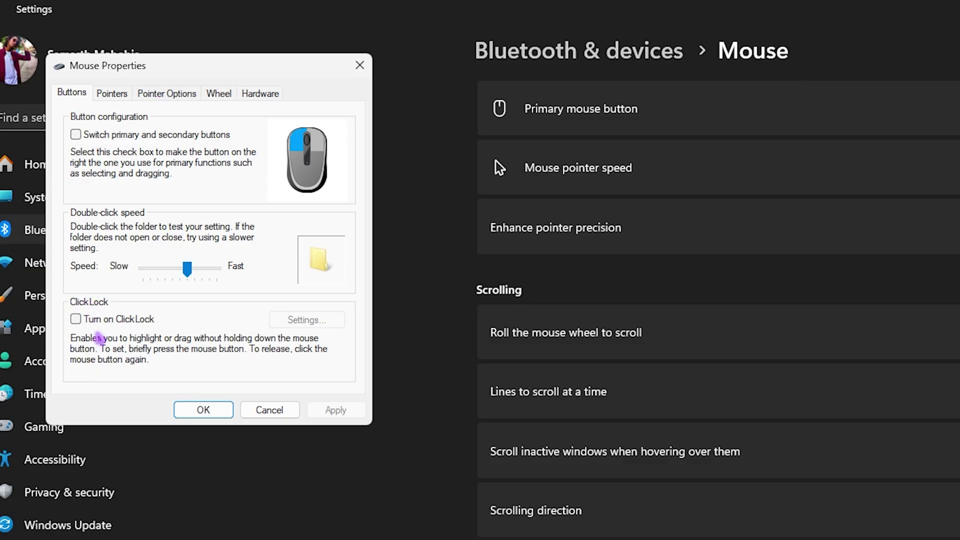
left_click(113, 94)
left_click(162, 95)
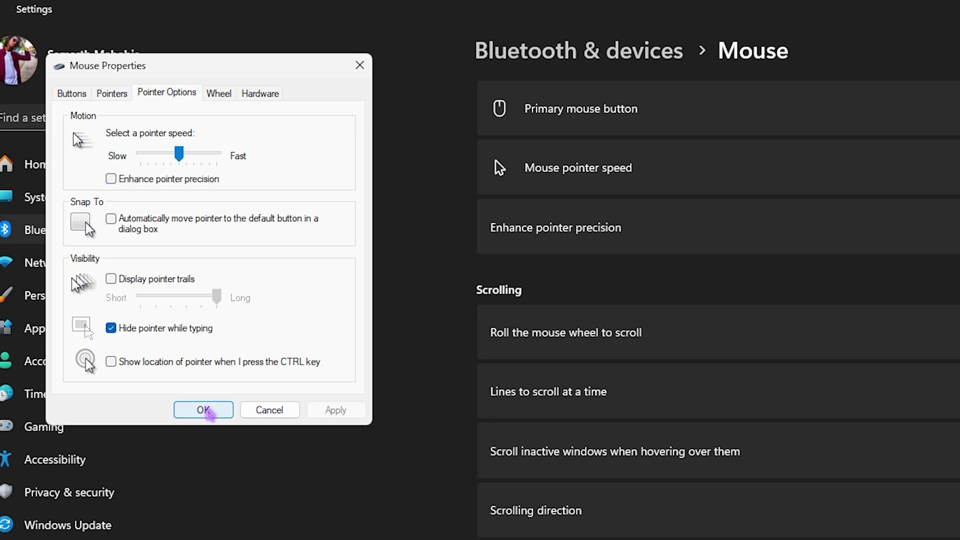
left_click(205, 410)
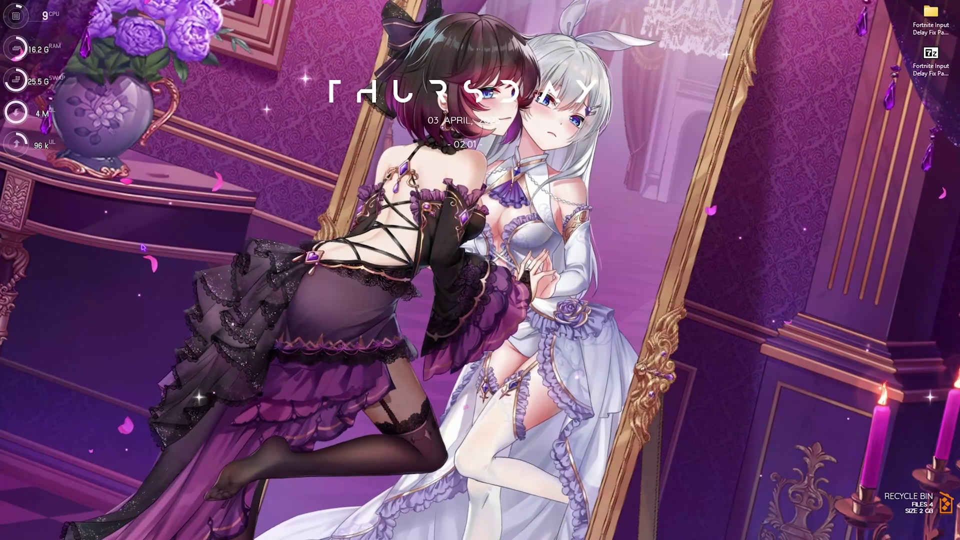
Launch Device Manager from search and maximize its window
key("super")
type("device manager")
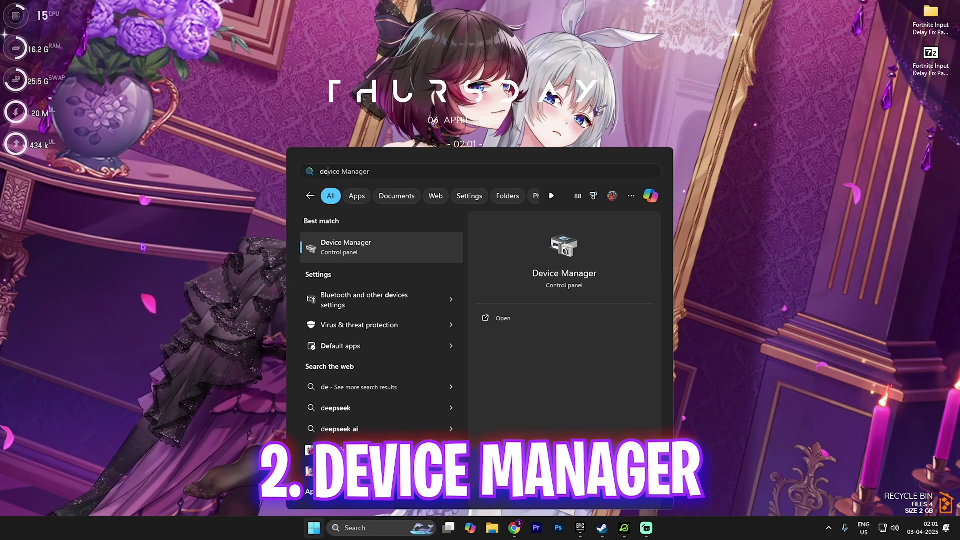
key("Return")
key("super+Up")
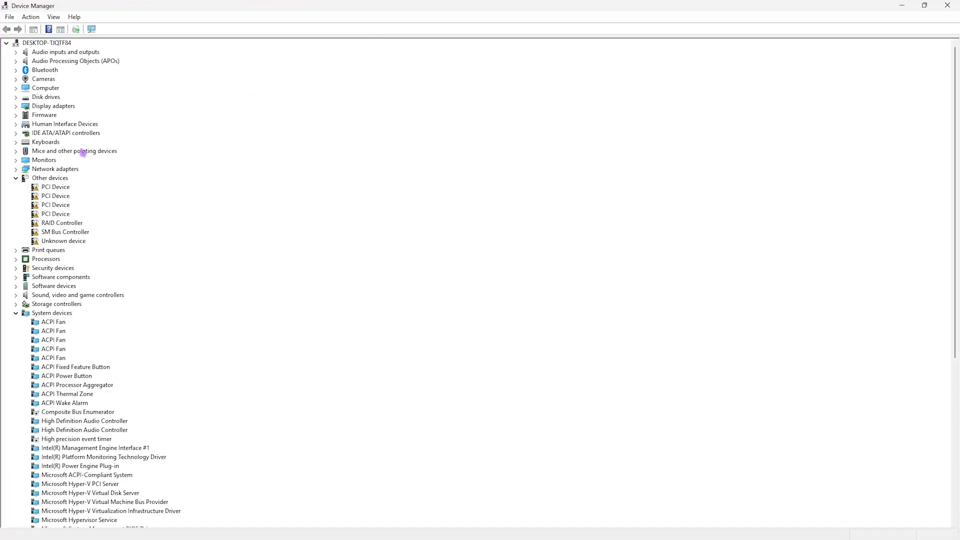
Expand System devices and check the High precision event timer's state
scroll(67, 188, "down", 2)
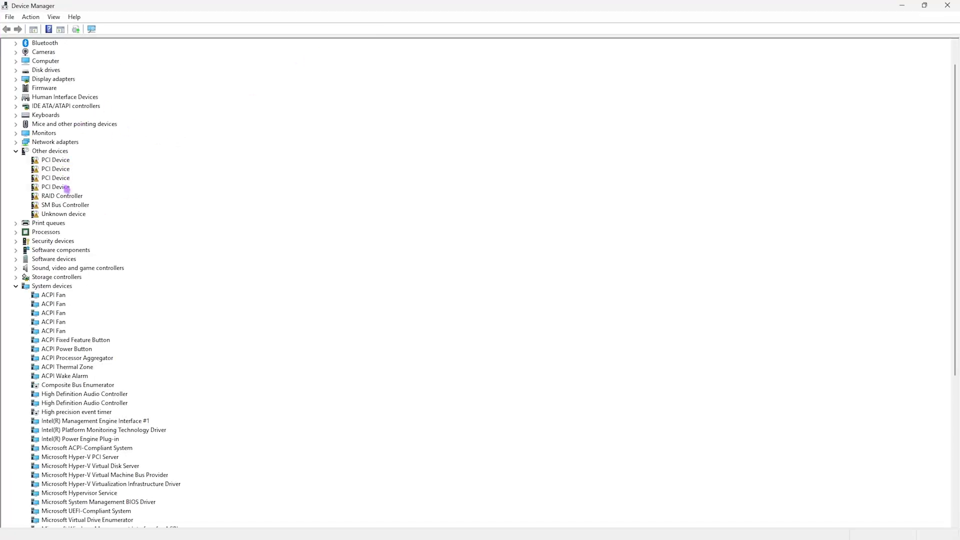
left_click(51, 260)
scroll(65, 300, "down", 1)
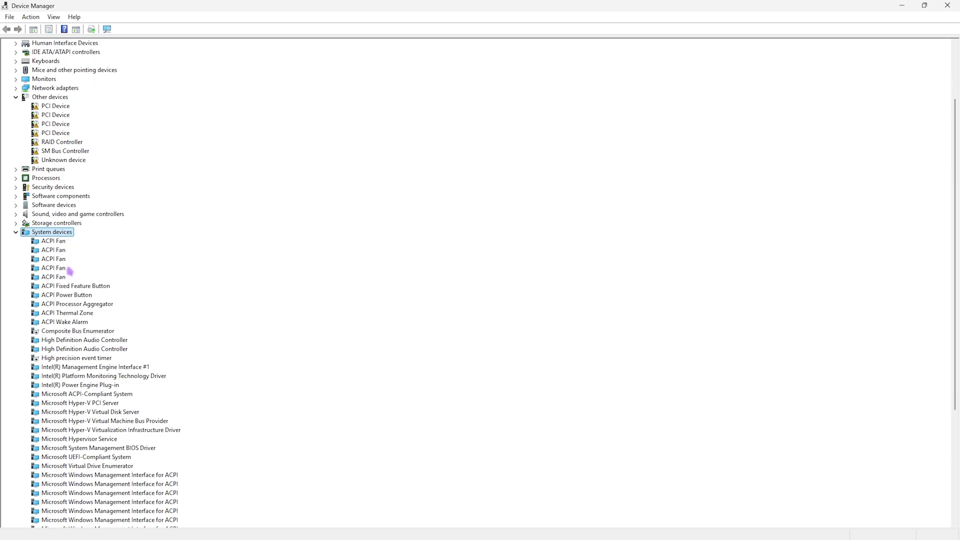
left_click(66, 332)
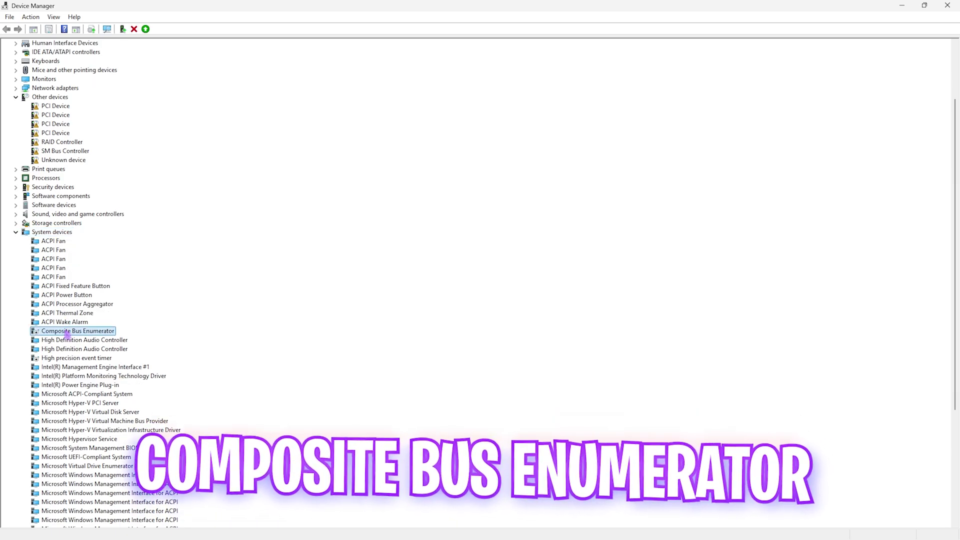
left_click(65, 358)
scroll(66, 358, "down", 6)
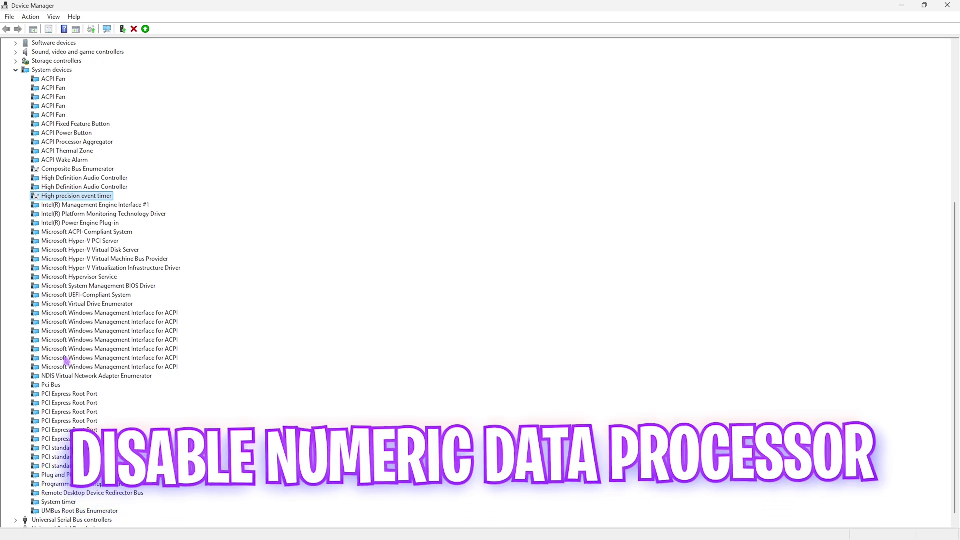
right_click(73, 198)
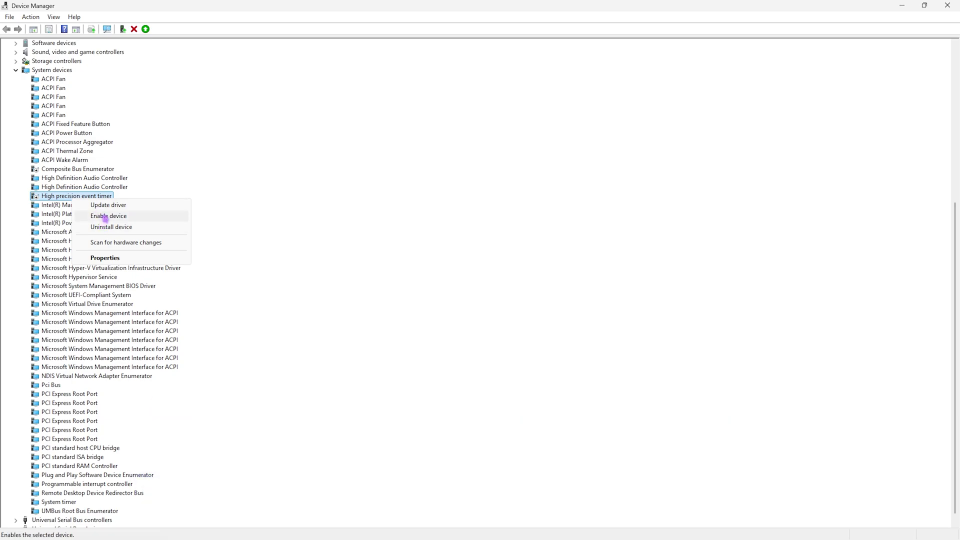
left_click(106, 217)
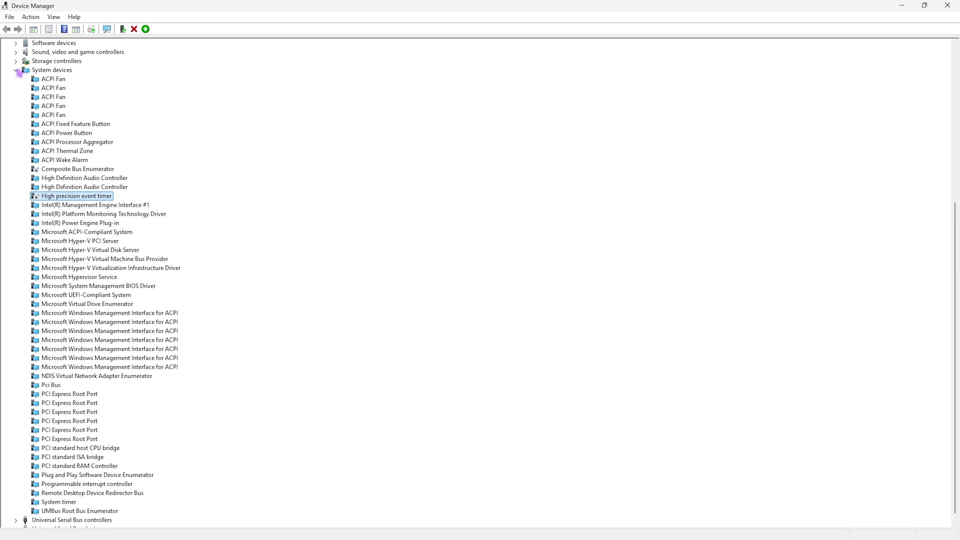
Untick 'Allow the computer to turn off this device' for the Intel(R) Ethernet Controller I226-V
left_click(17, 72)
left_click(16, 169)
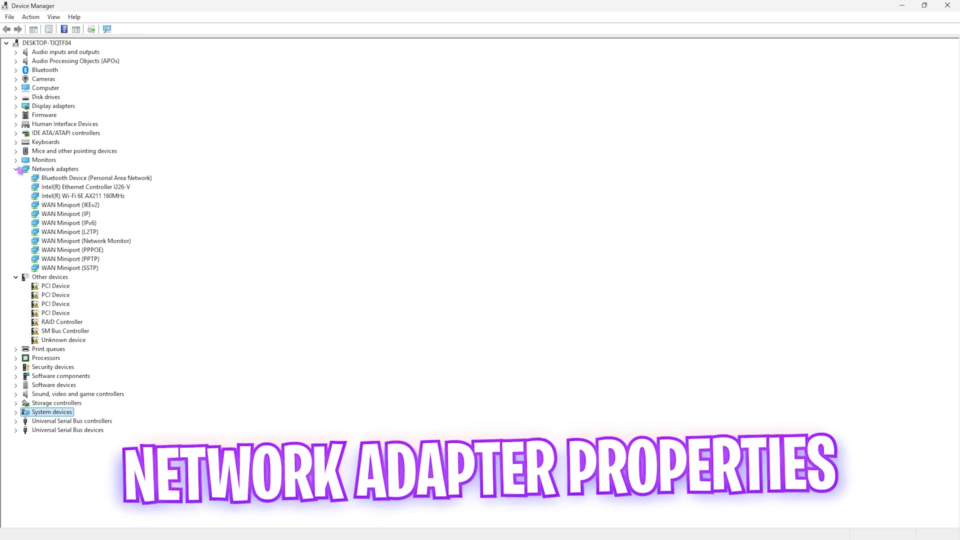
left_click(84, 187)
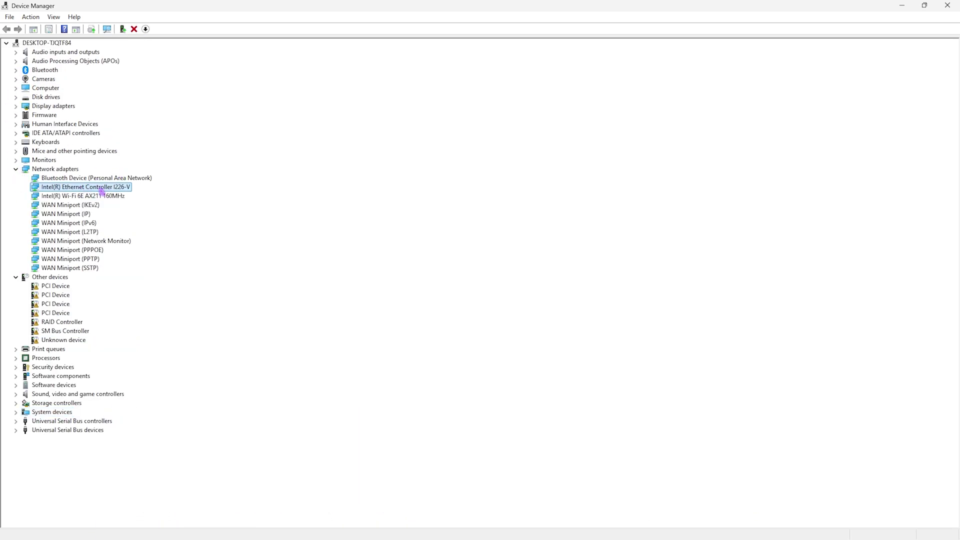
right_click(99, 188)
left_click(132, 247)
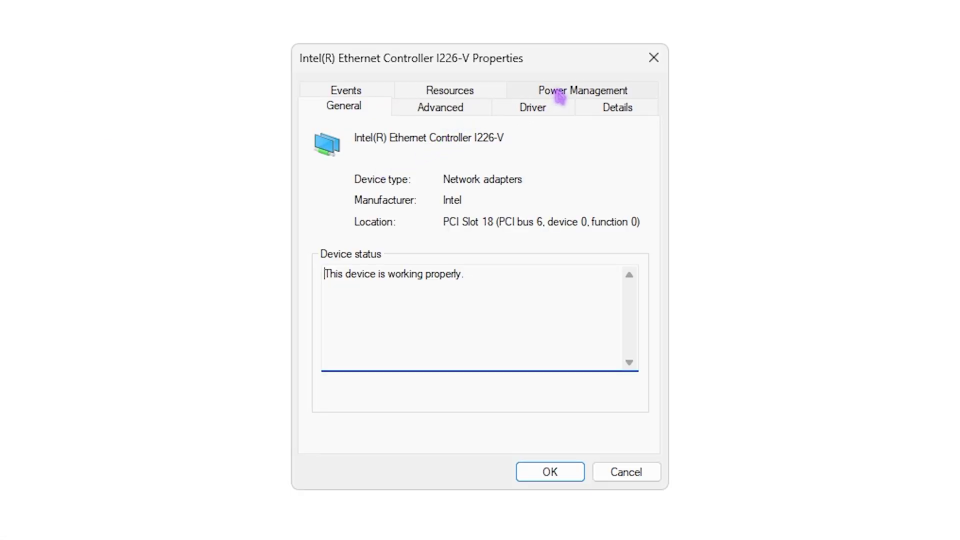
left_click(559, 95)
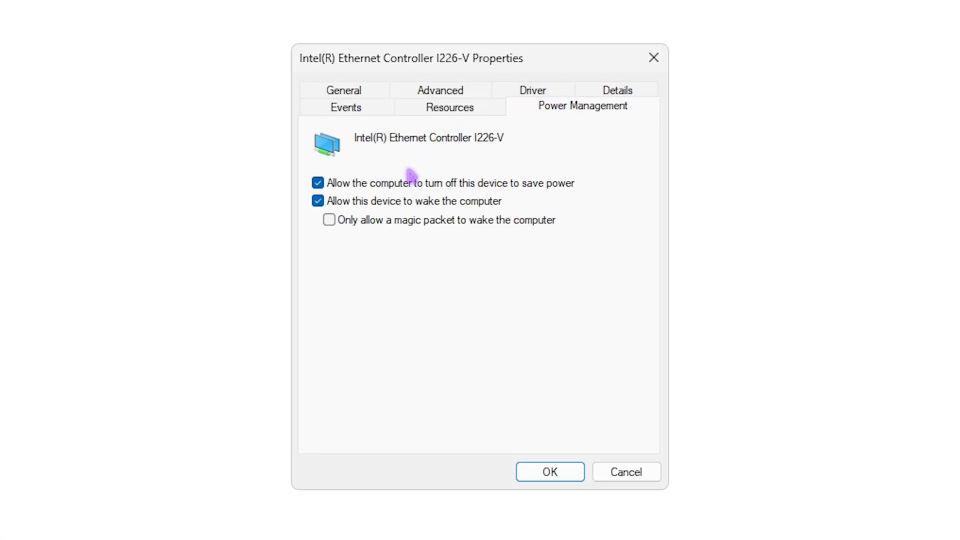
left_click(334, 185)
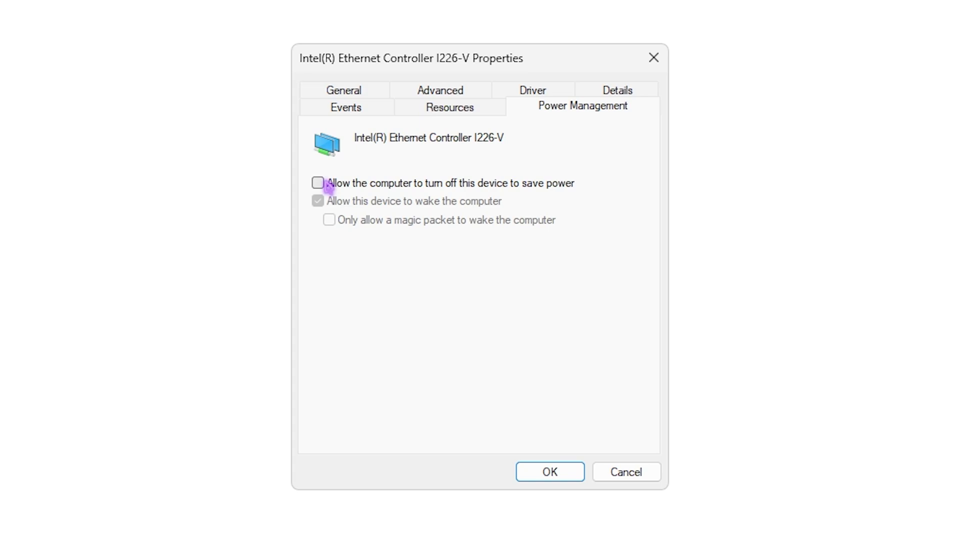
left_click(550, 472)
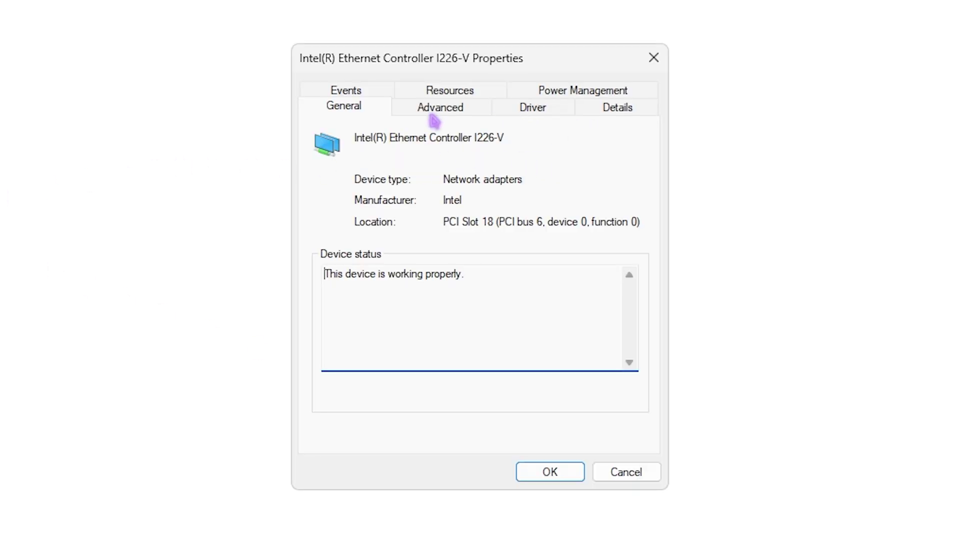
Review the adapter's advanced power and interrupt settings, keeping Interrupt Moderation Rate at Low
left_click(434, 111)
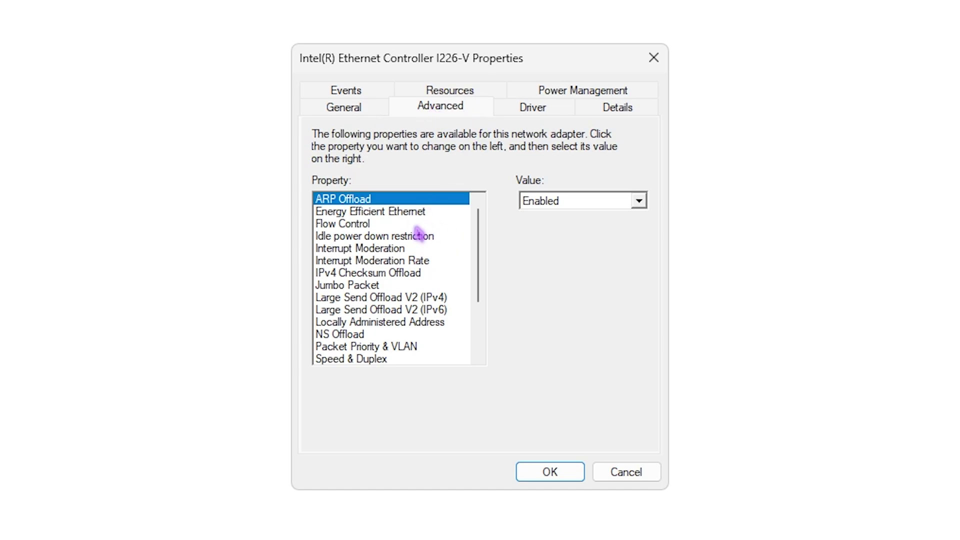
left_click(368, 212)
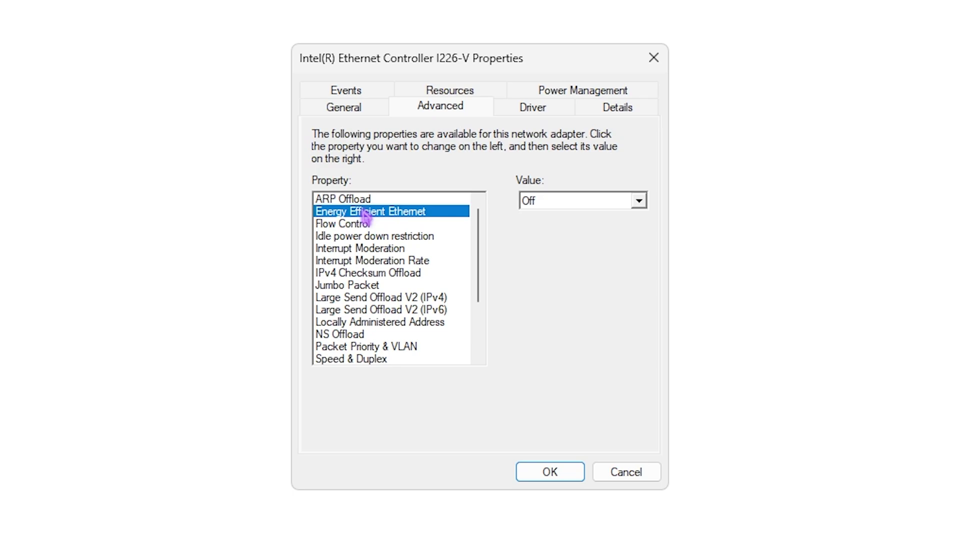
left_click(361, 226)
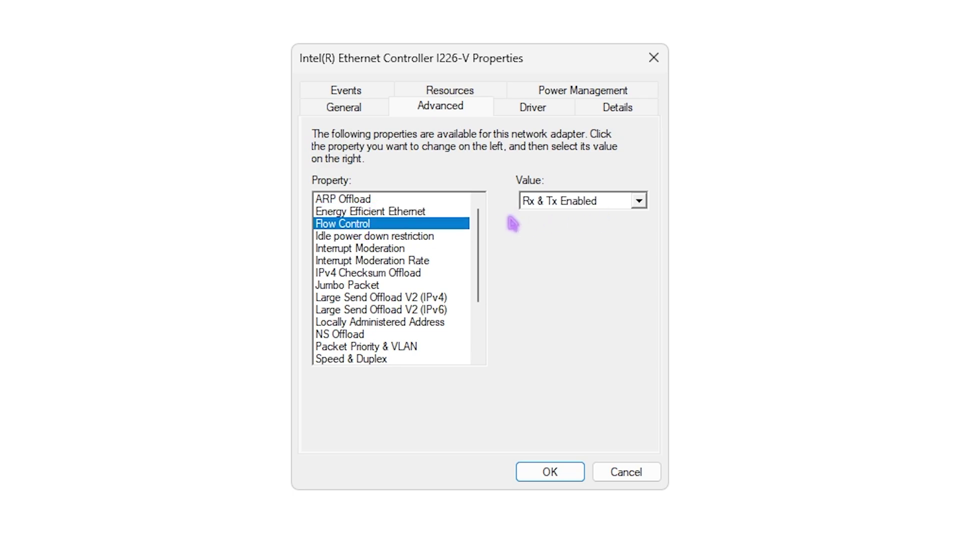
left_click(376, 237)
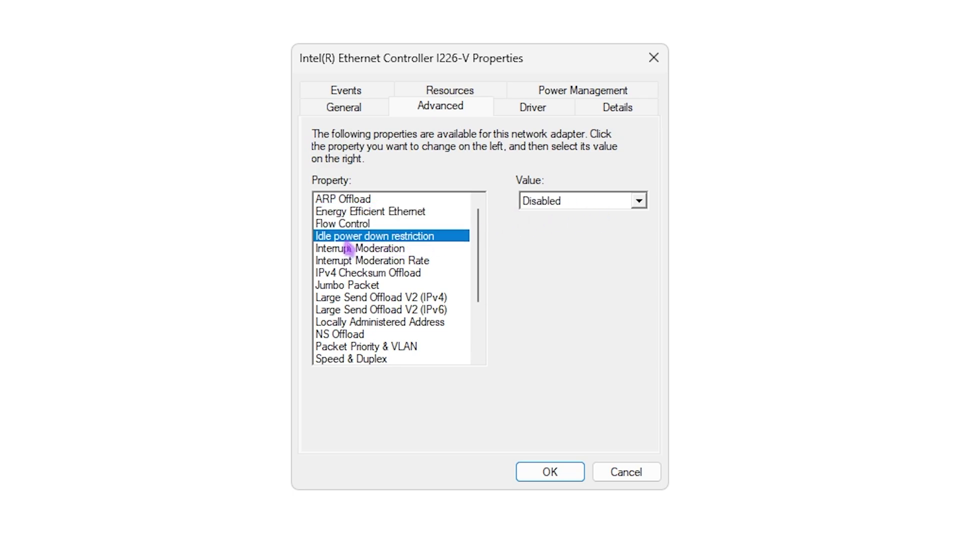
left_click(414, 248)
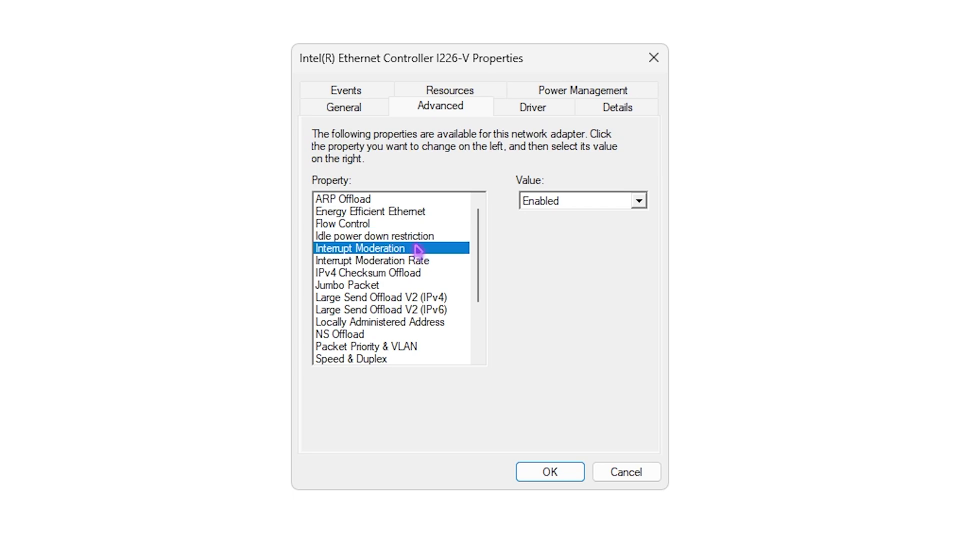
left_click(376, 261)
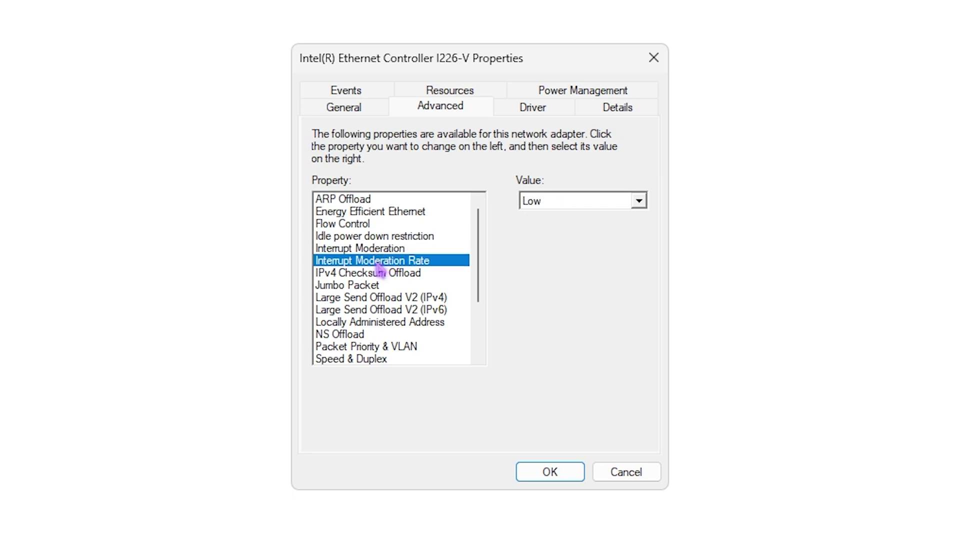
left_click(570, 204)
left_click(571, 206)
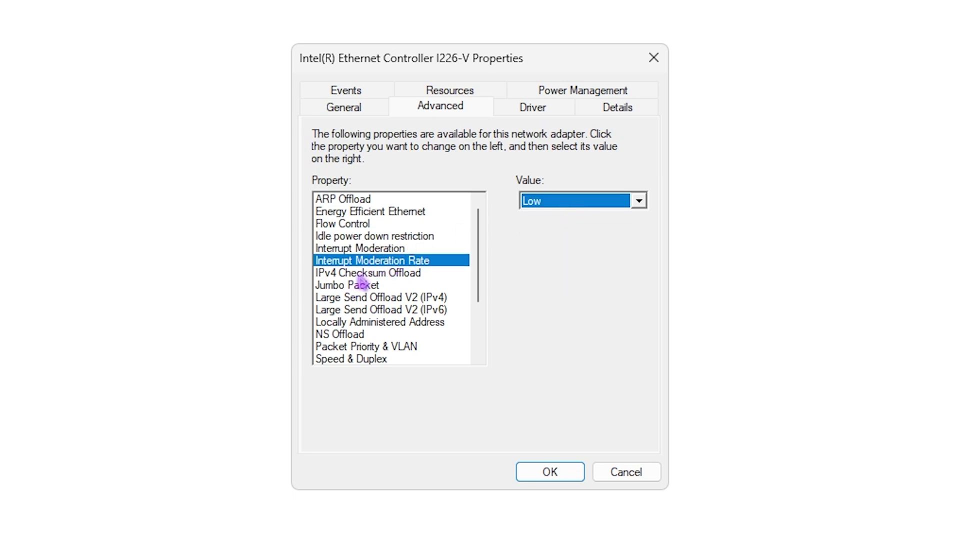
Review IPv4 Checksum Offload, Jumbo Packet, Large Send Offload, Locally Administered Address and NS Offload
left_click(354, 274)
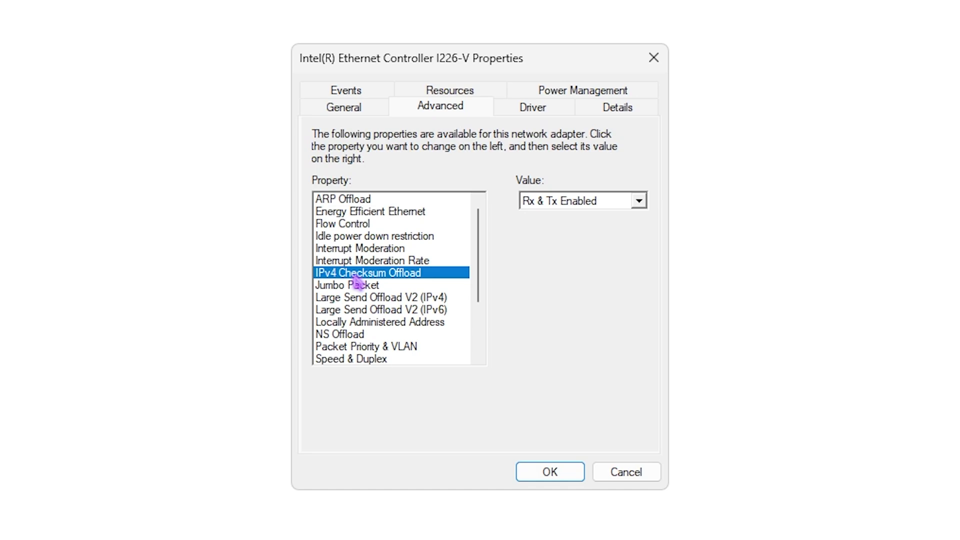
left_click(354, 285)
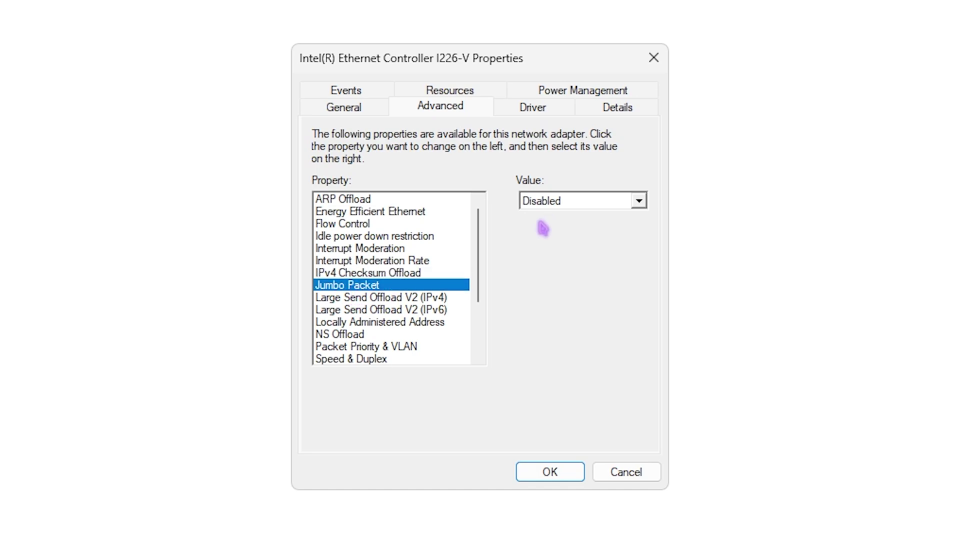
left_click(352, 298)
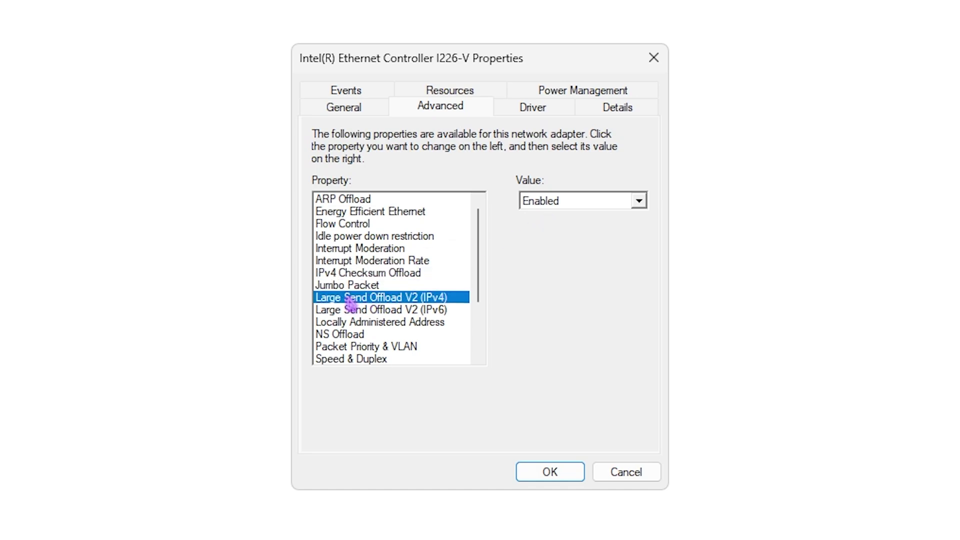
left_click(392, 308)
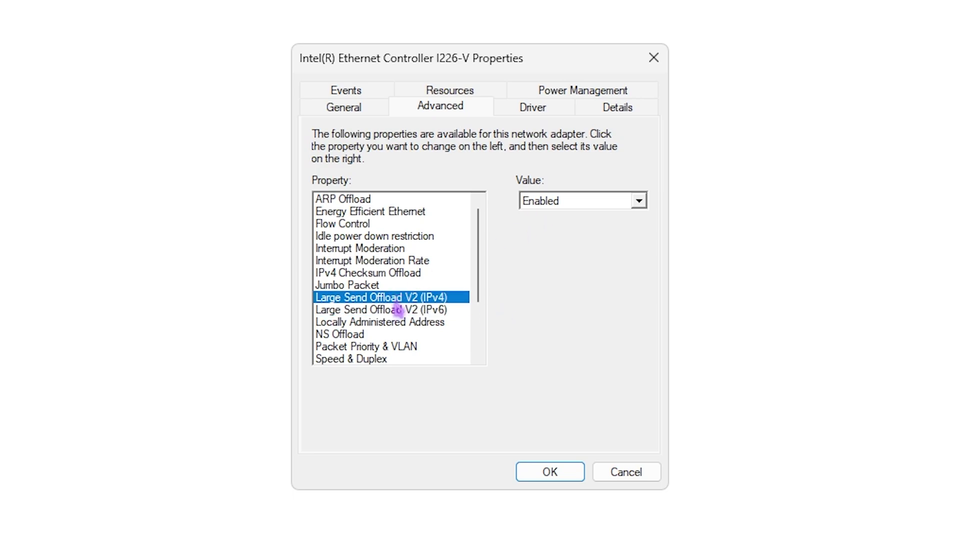
left_click(394, 311)
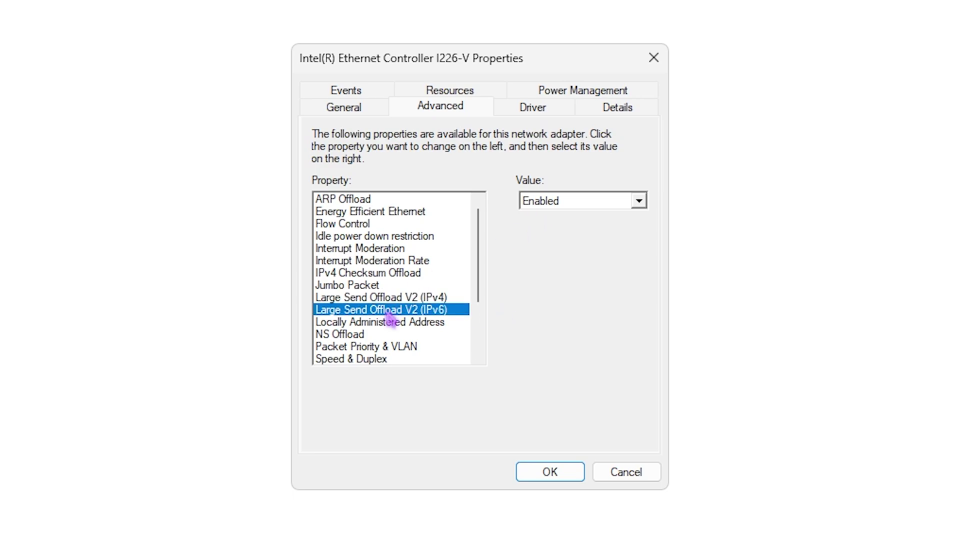
left_click(377, 323)
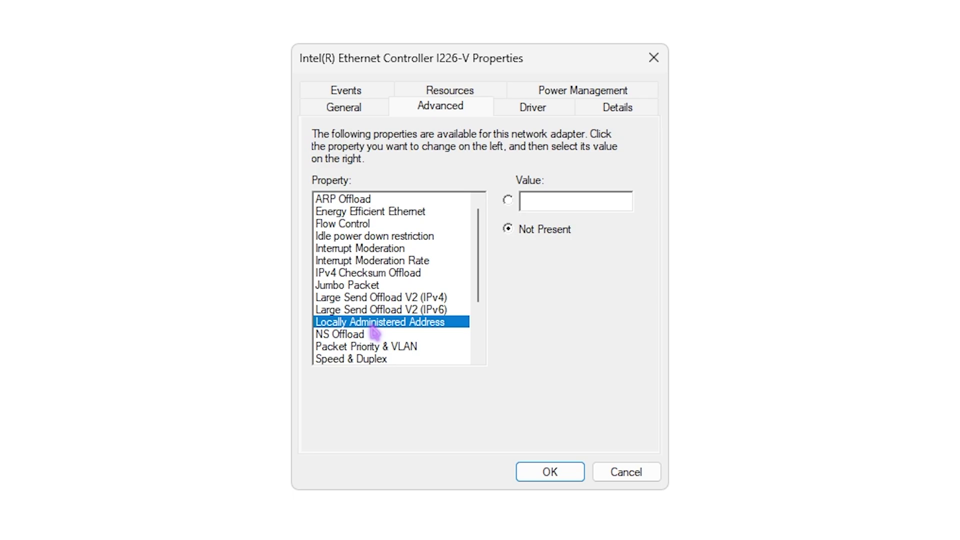
left_click(368, 336)
Keep Packet Priority & VLAN Enabled and Speed & Duplex at Auto Negotiation
scroll(365, 337, "down", 1)
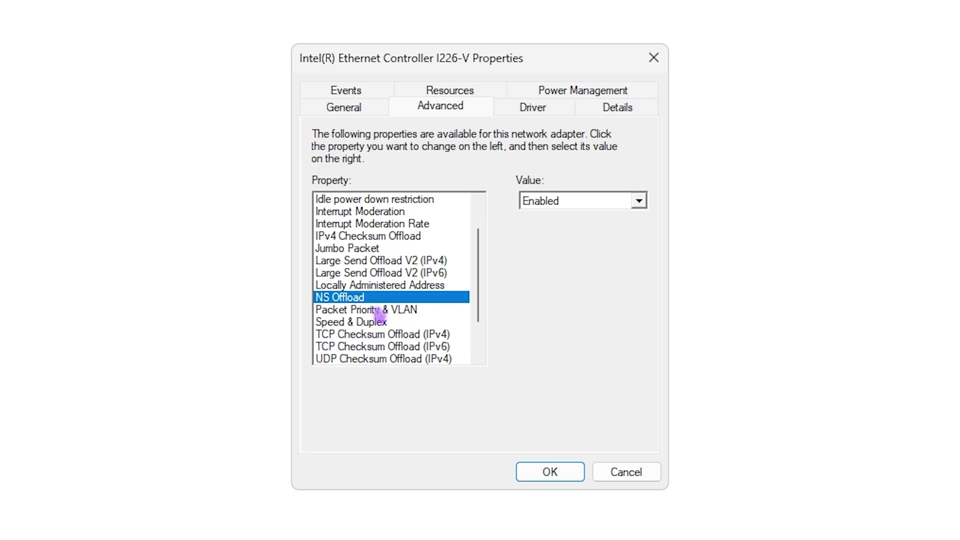
left_click(374, 309)
left_click(593, 203)
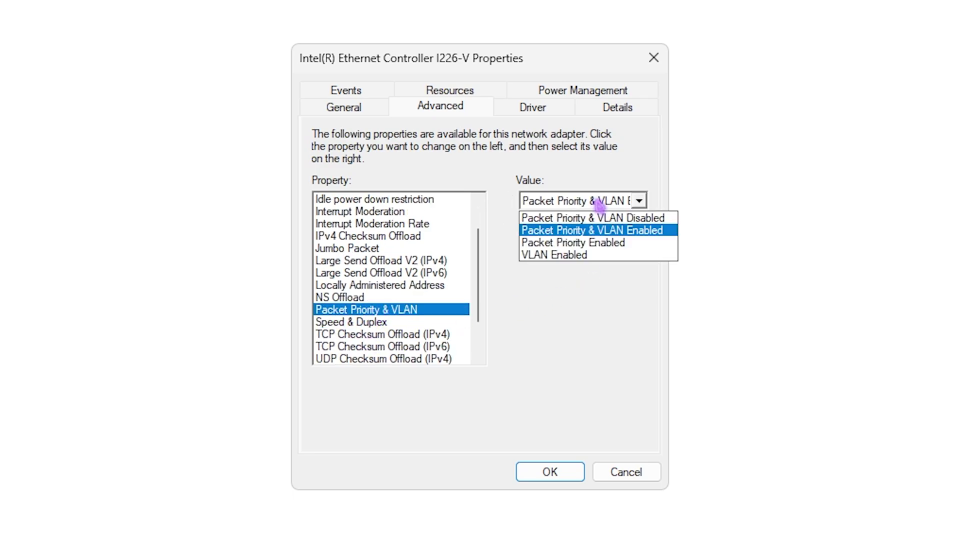
left_click(580, 230)
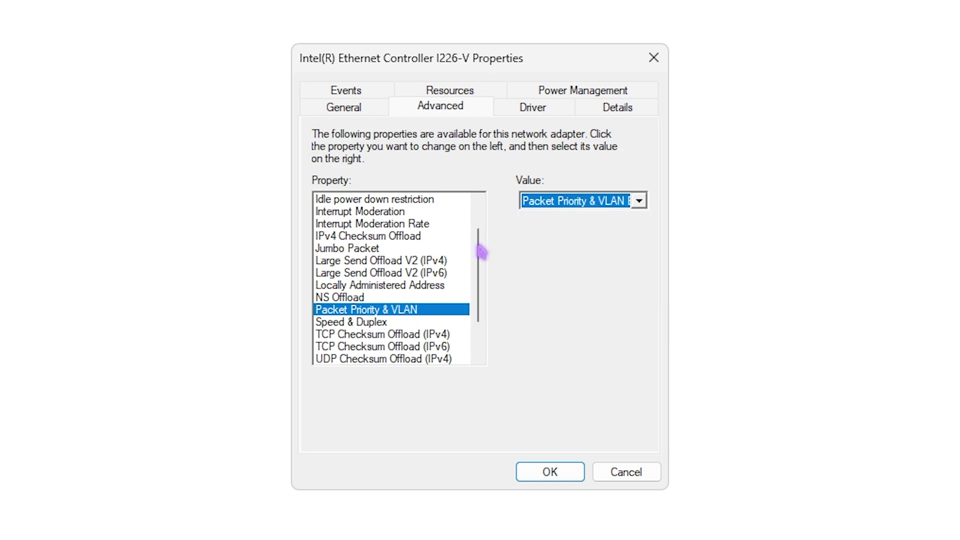
left_click(362, 322)
left_click(591, 202)
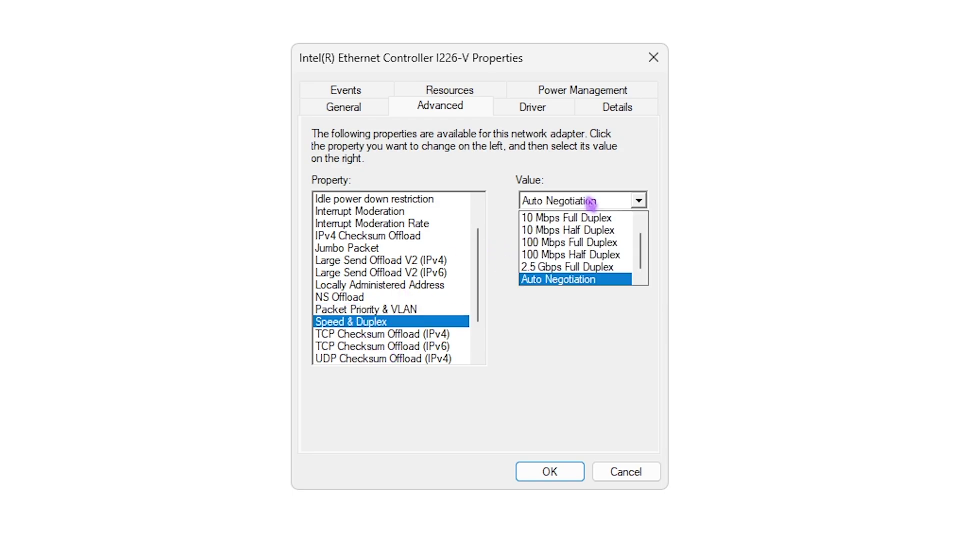
left_click(564, 280)
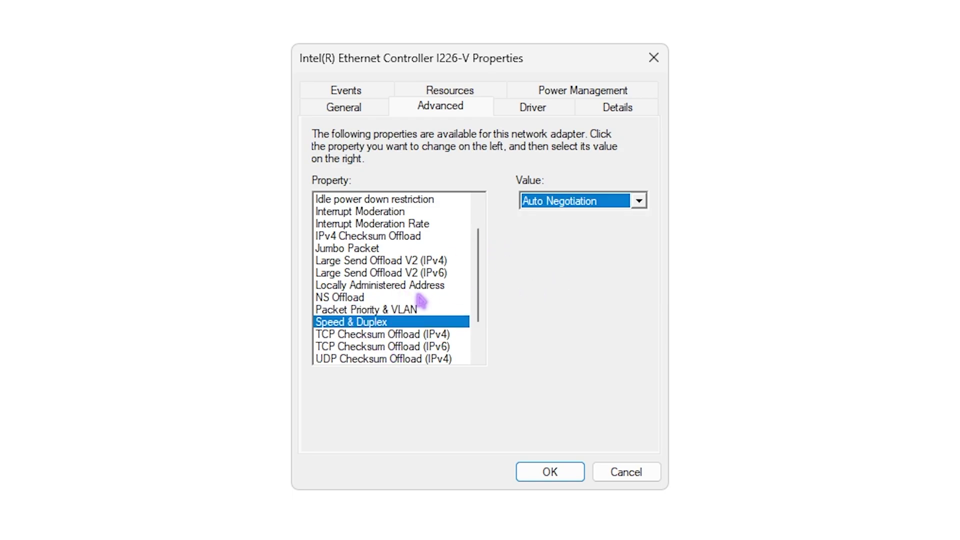
Review the TCP/UDP checksum offload (IPv4, IPv6) and Wake on Magic Packet settings
left_click(382, 335)
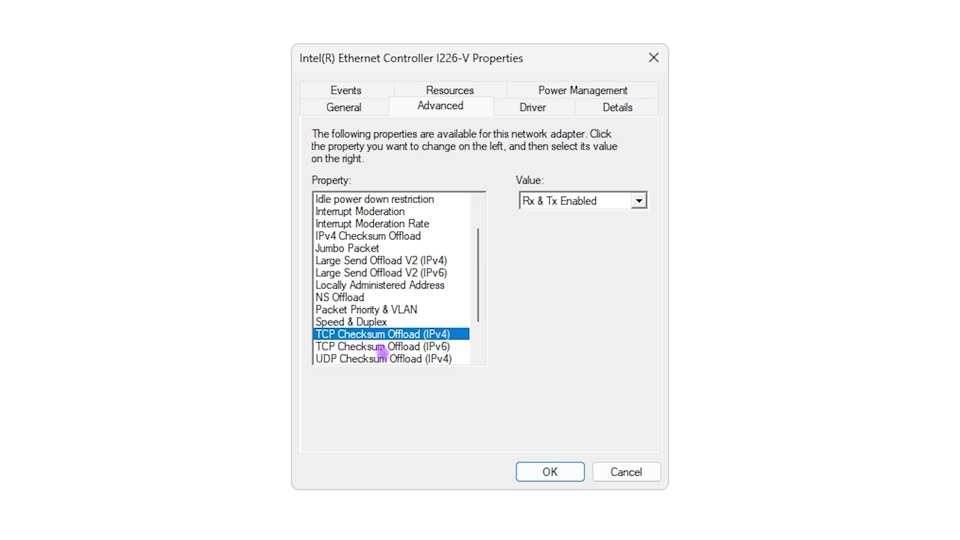
left_click(388, 359)
scroll(395, 360, "down", 1)
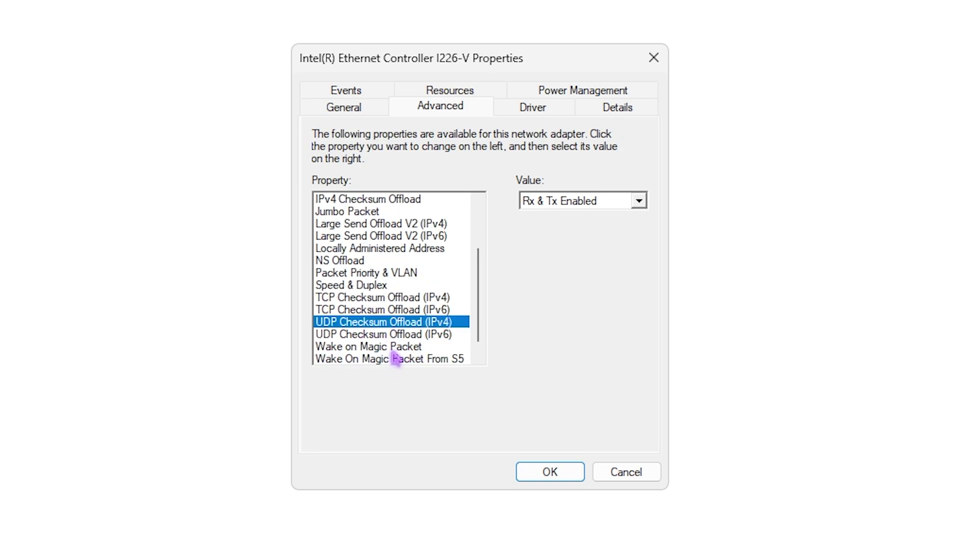
left_click(416, 310)
left_click(402, 334)
scroll(407, 335, "down", 1)
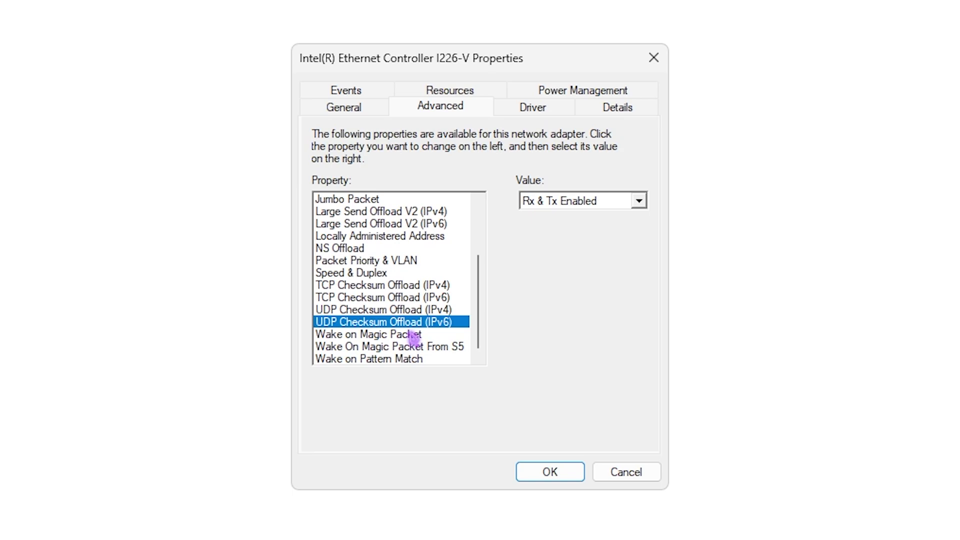
left_click(392, 335)
left_click(405, 347)
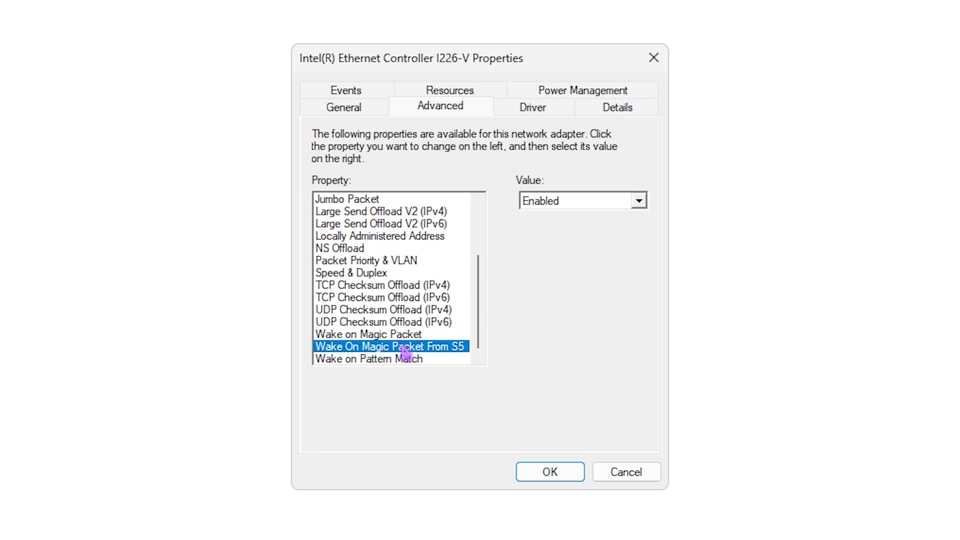
Set Wake on Pattern Match to Disabled and apply the adapter properties with OK
left_click(403, 359)
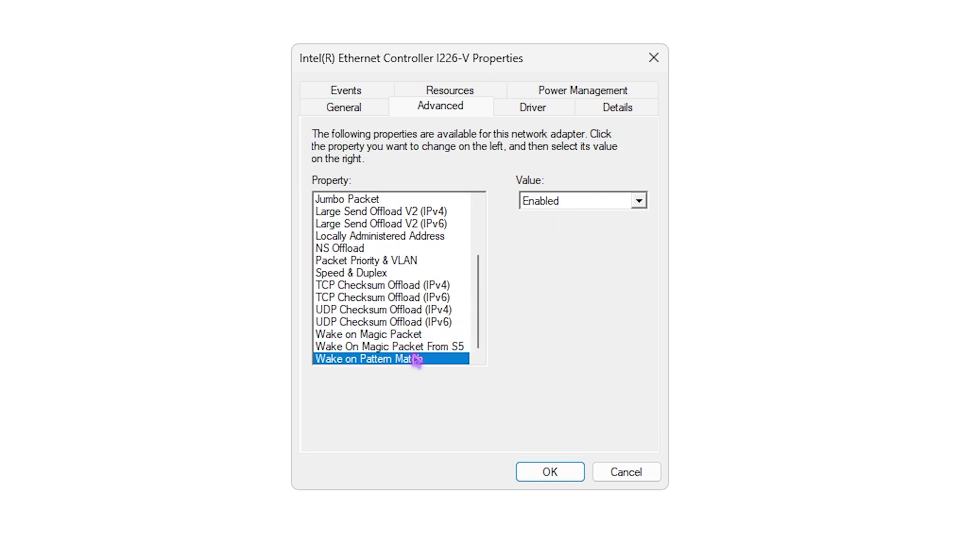
left_click(563, 201)
left_click(562, 214)
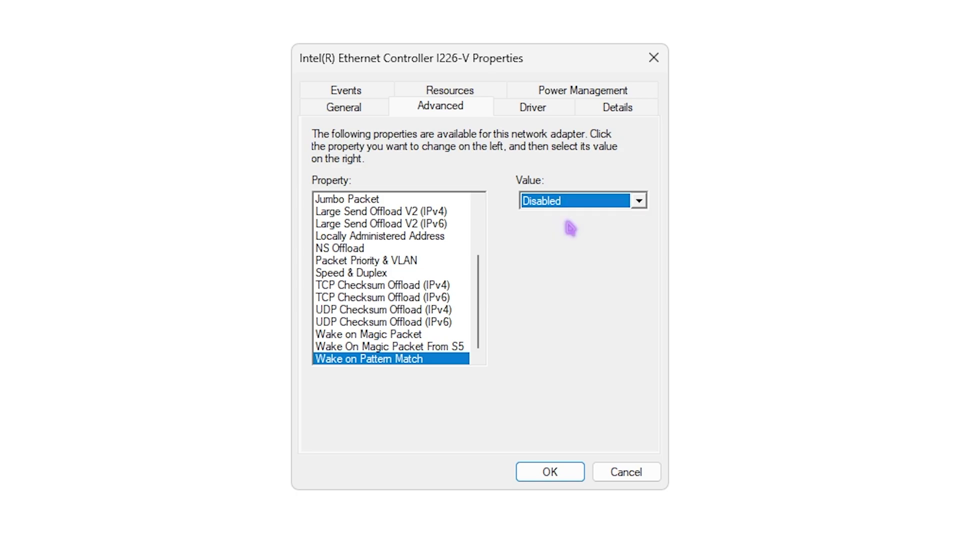
left_click(564, 477)
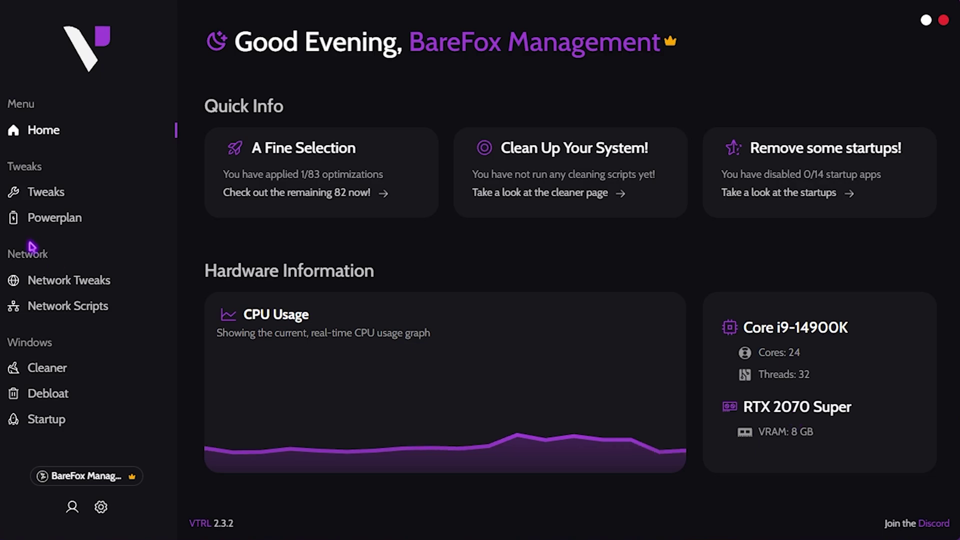
Open VTRL's Tweaks page and browse the Main and Latency categories
left_click(48, 202)
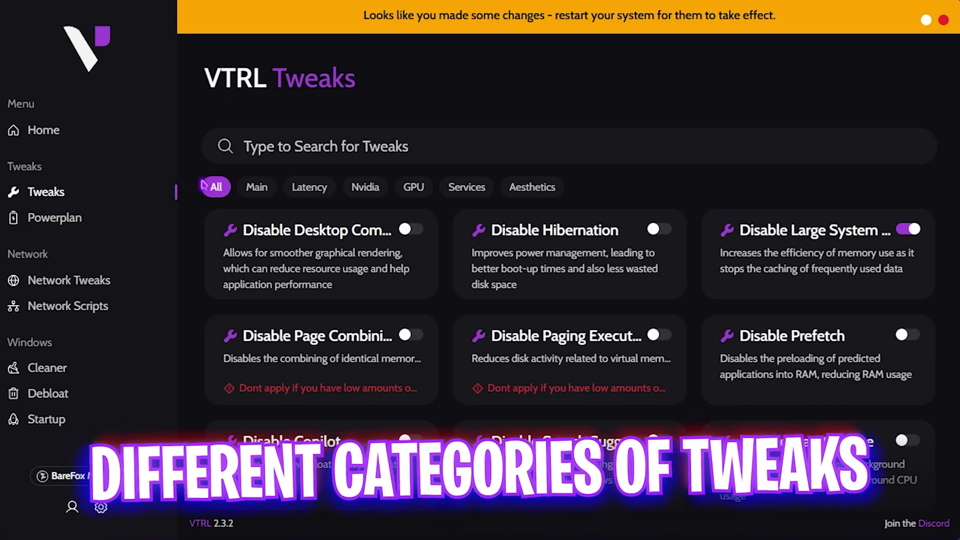
left_click(263, 191)
scroll(303, 295, "down", 2)
scroll(305, 300, "down", 5)
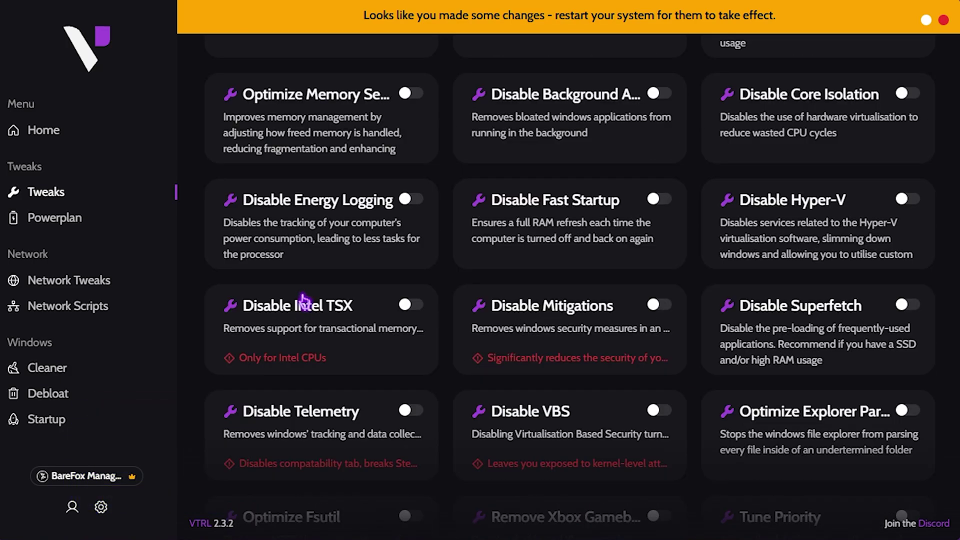
scroll(307, 273, "up", 8)
left_click(310, 188)
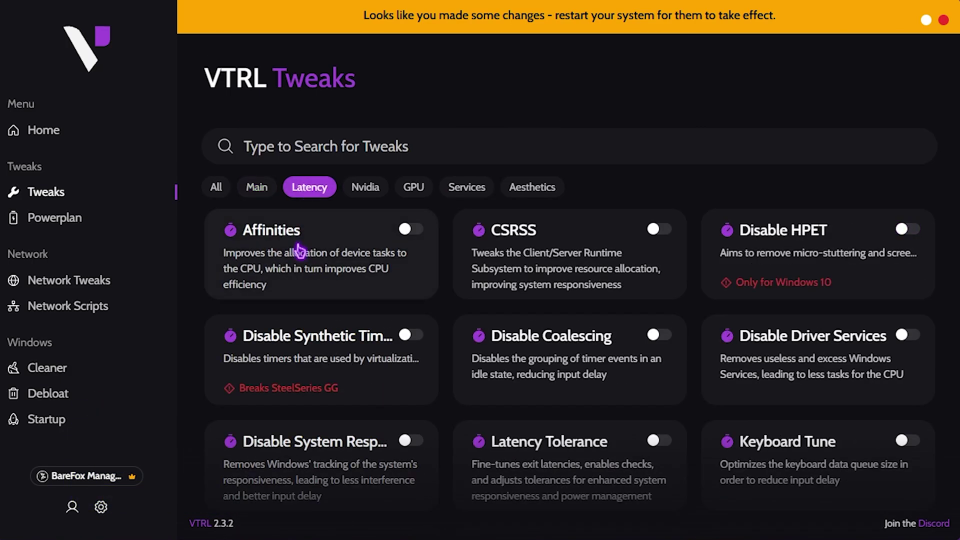
scroll(302, 248, "down", 4)
scroll(300, 250, "up", 4)
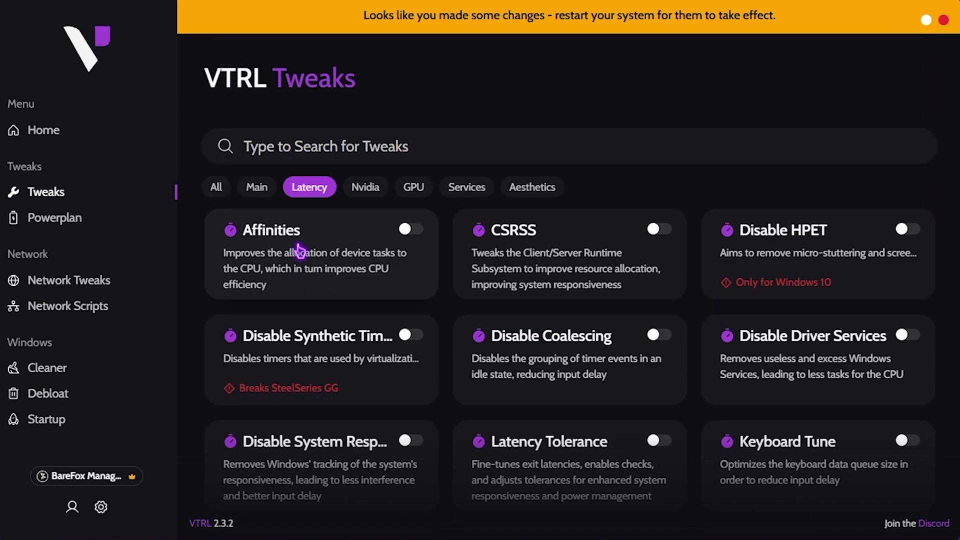
Browse the Nvidia, GPU, Services and Aesthetics tweaks, then return to Latency
left_click(362, 196)
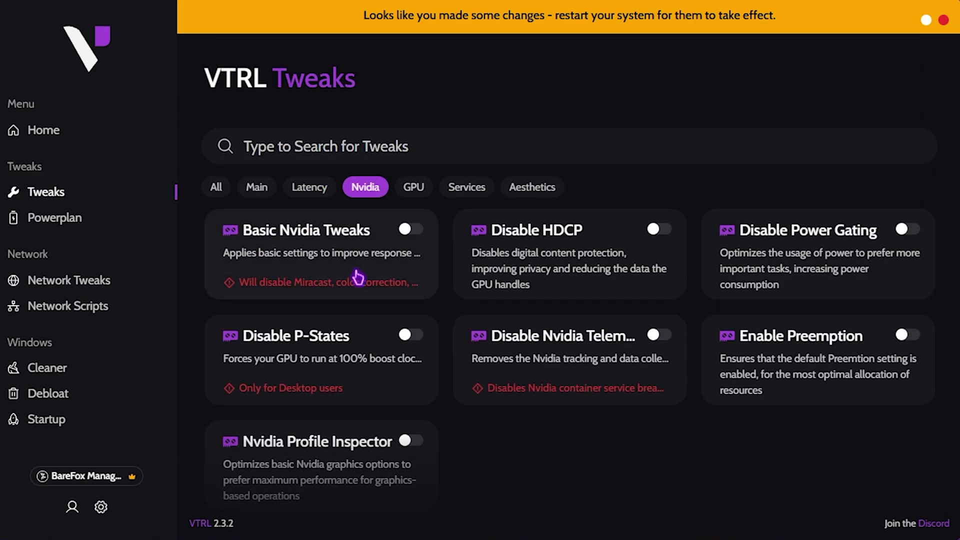
left_click(411, 195)
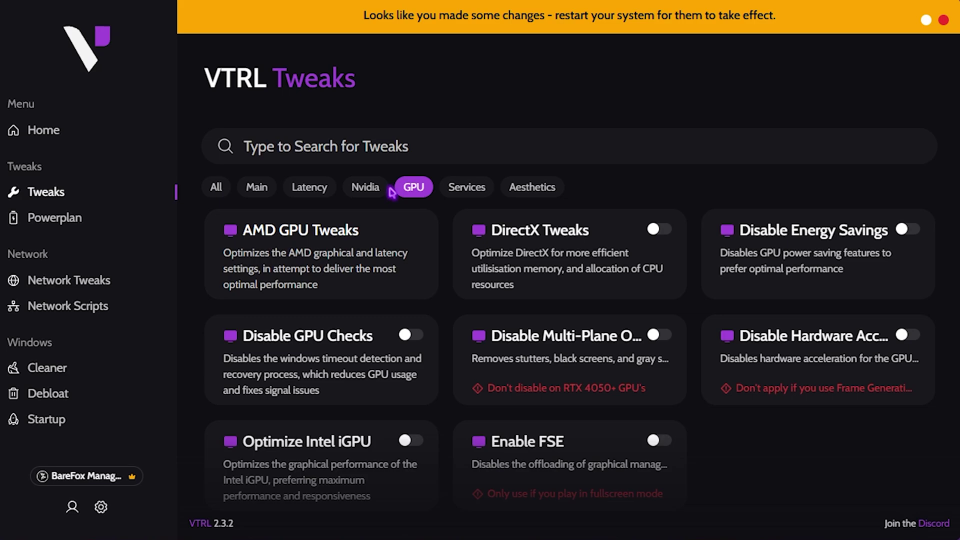
left_click(456, 194)
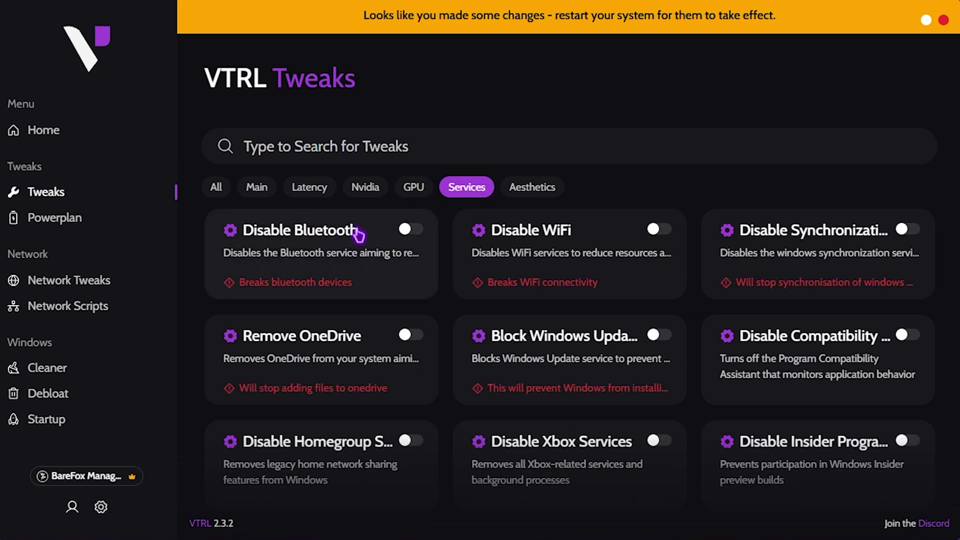
scroll(373, 310, "down", 3)
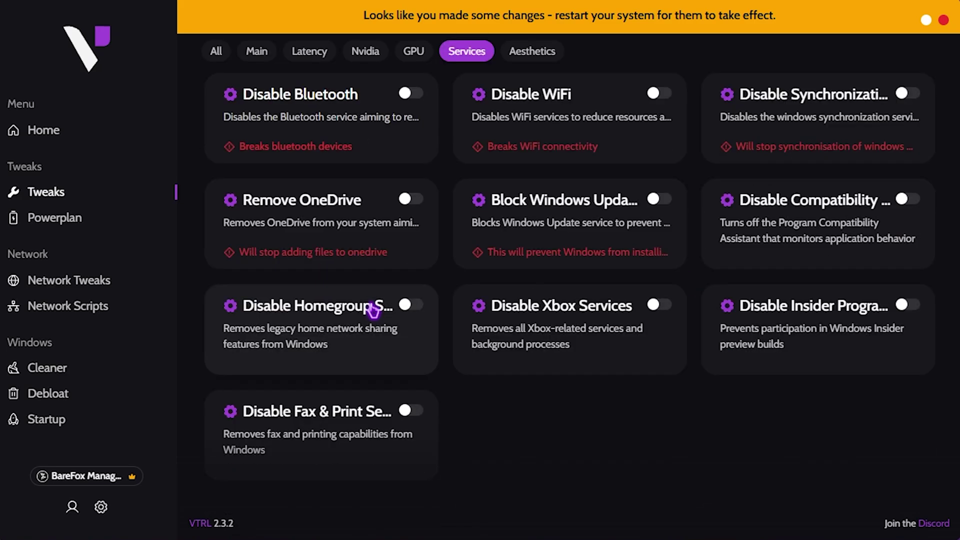
scroll(373, 311, "up", 3)
left_click(535, 189)
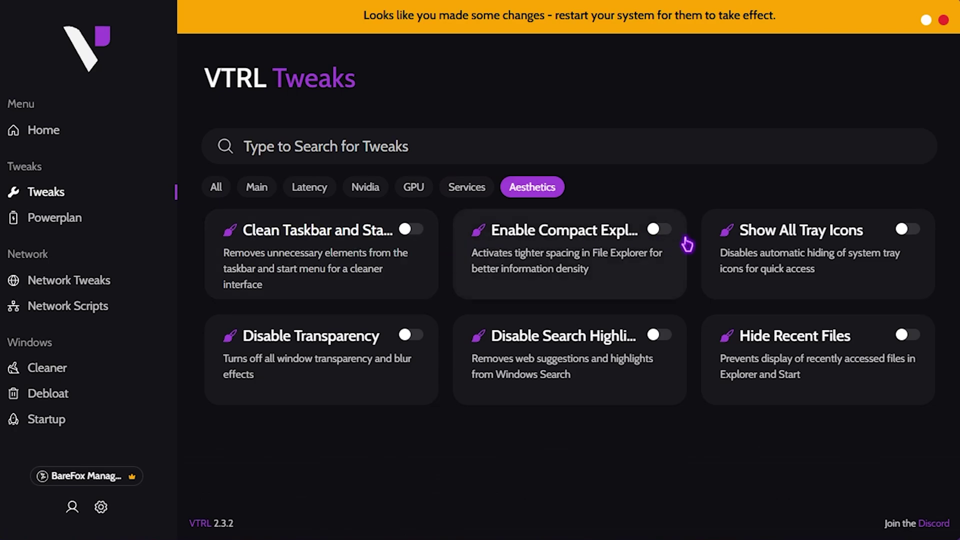
left_click(305, 189)
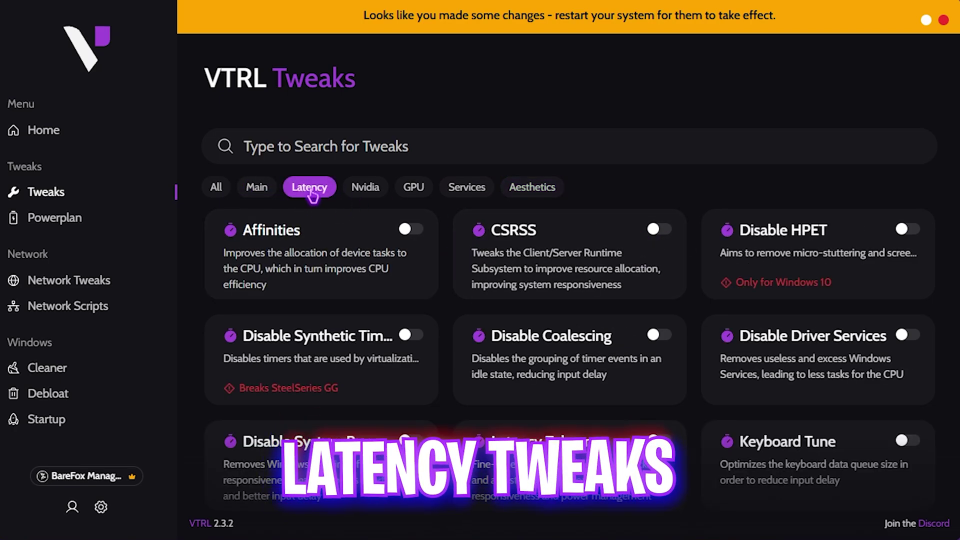
Enable the Latency tweaks: Affinities, Disable HPET, Keyboard Tune, Optimize Mouse, Timer Resolution and others
left_click(410, 229)
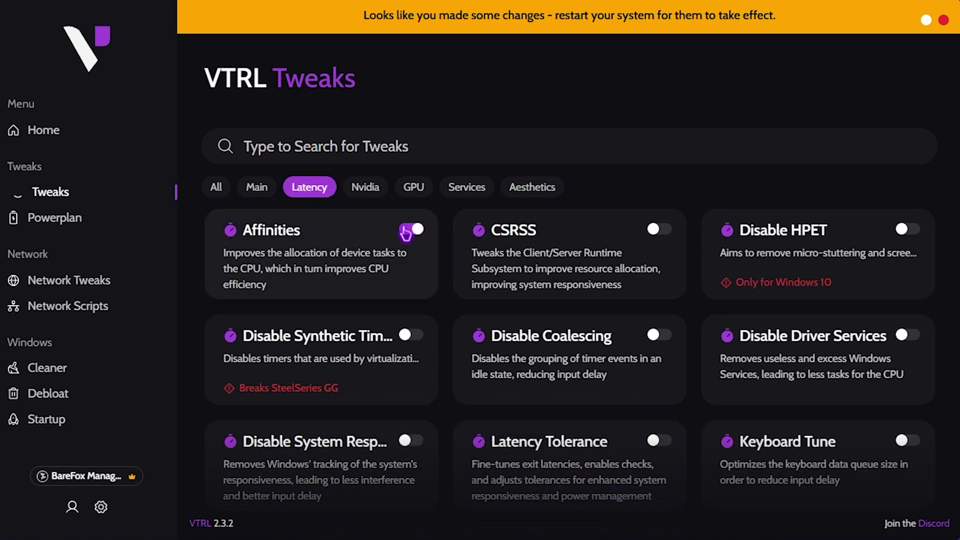
left_click(410, 334)
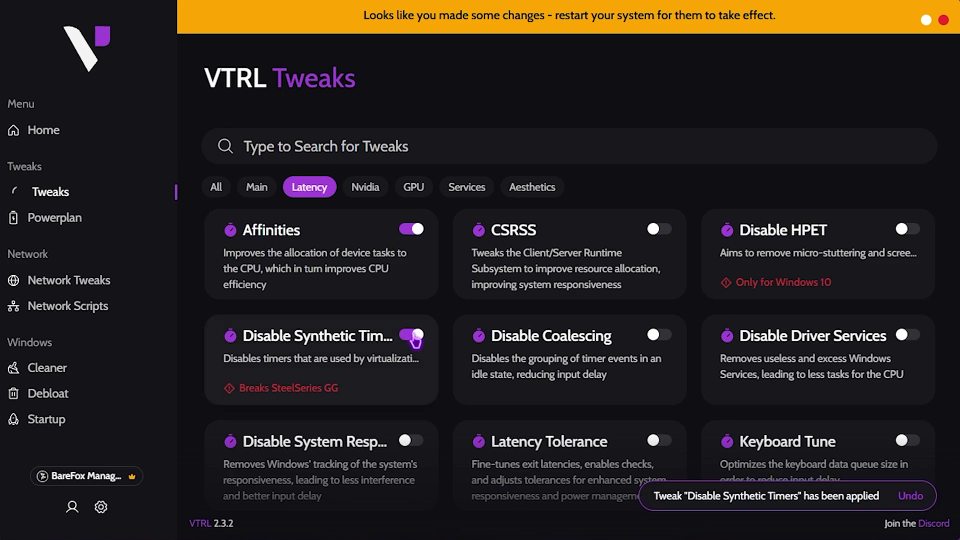
left_click(908, 229)
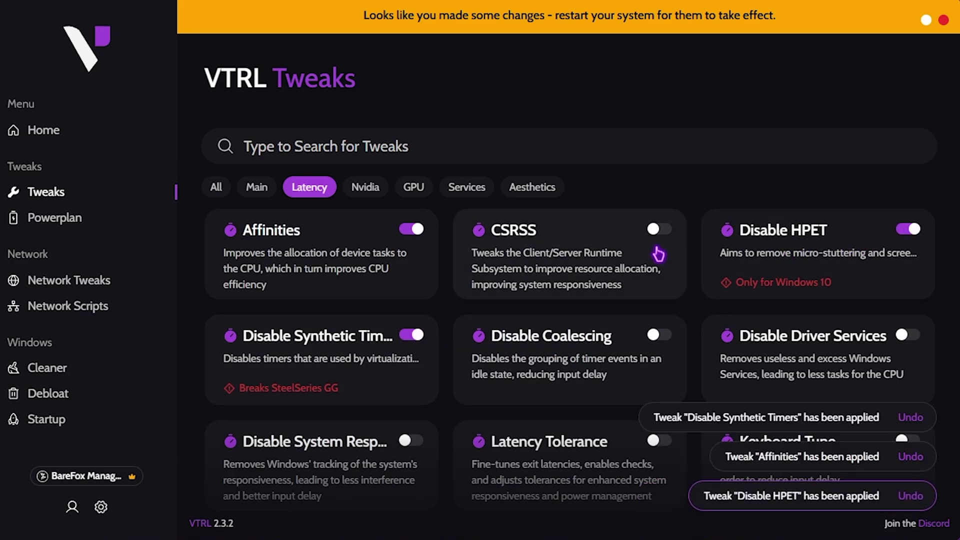
scroll(396, 296, "down", 3)
left_click(400, 292)
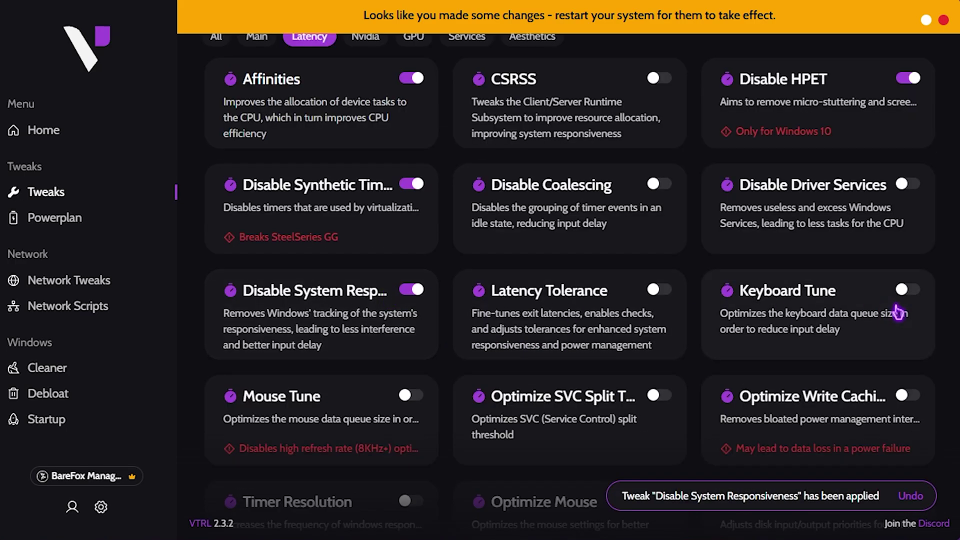
left_click(908, 292)
scroll(913, 297, "down", 2)
left_click(658, 410)
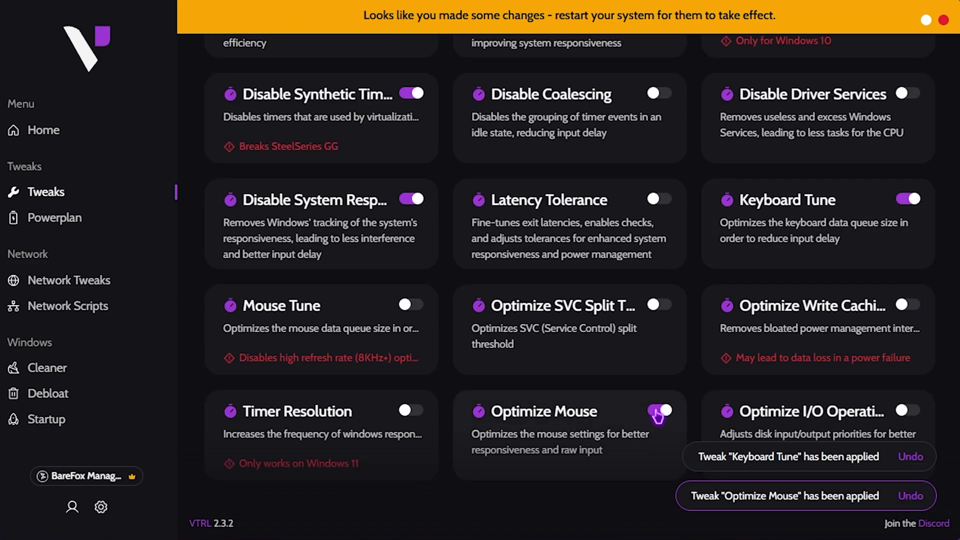
left_click(910, 411)
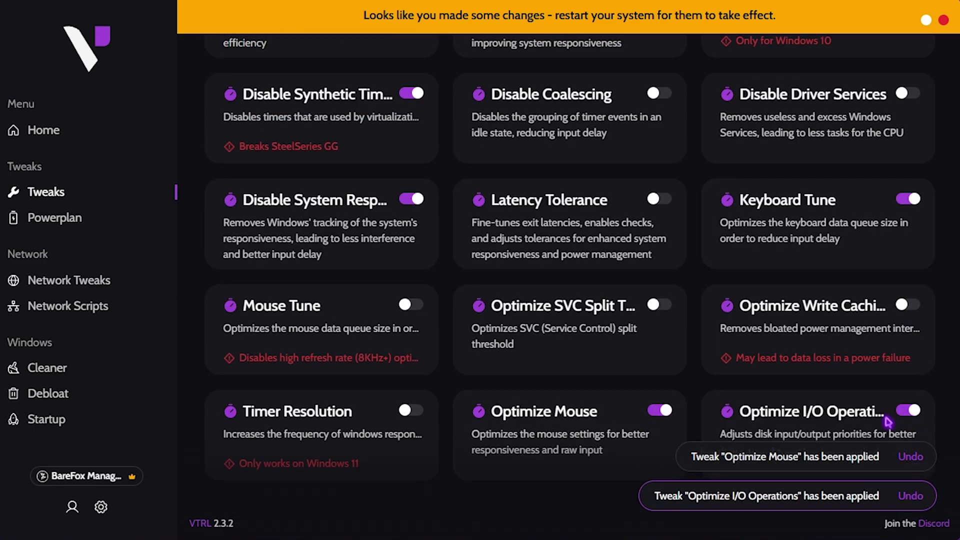
left_click(403, 418)
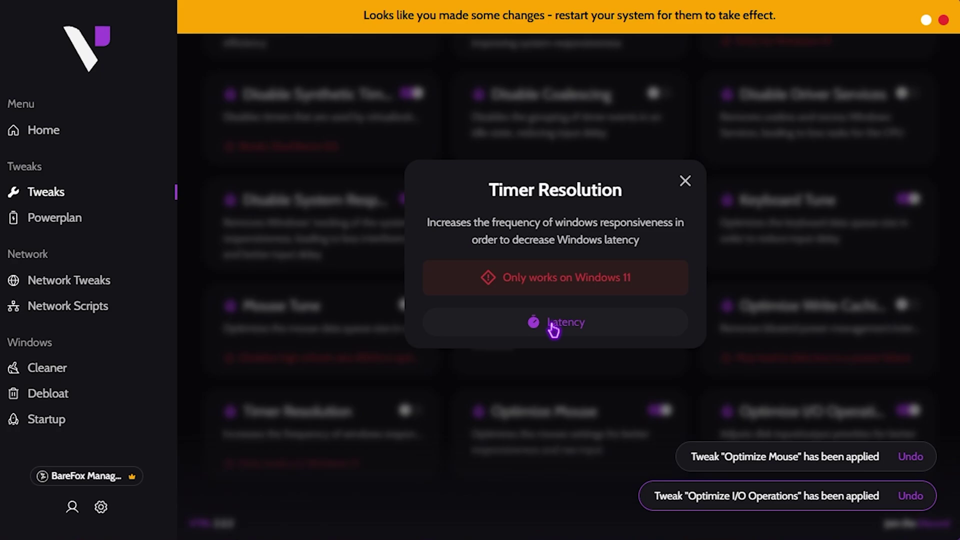
left_click(391, 343)
left_click(406, 412)
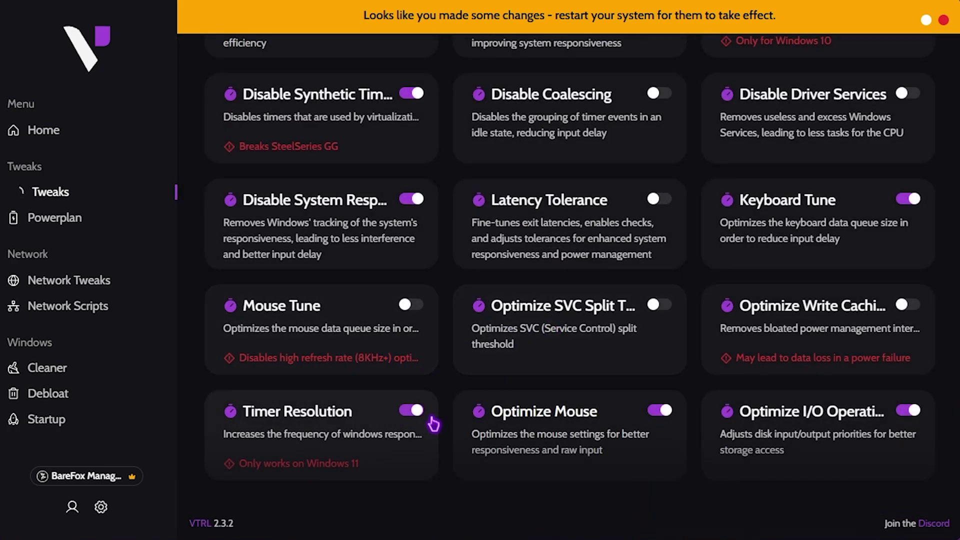
Enable the Fax & Print service and Disable Transparency tweaks, then go to the Powerplan page
scroll(406, 400, "up", 5)
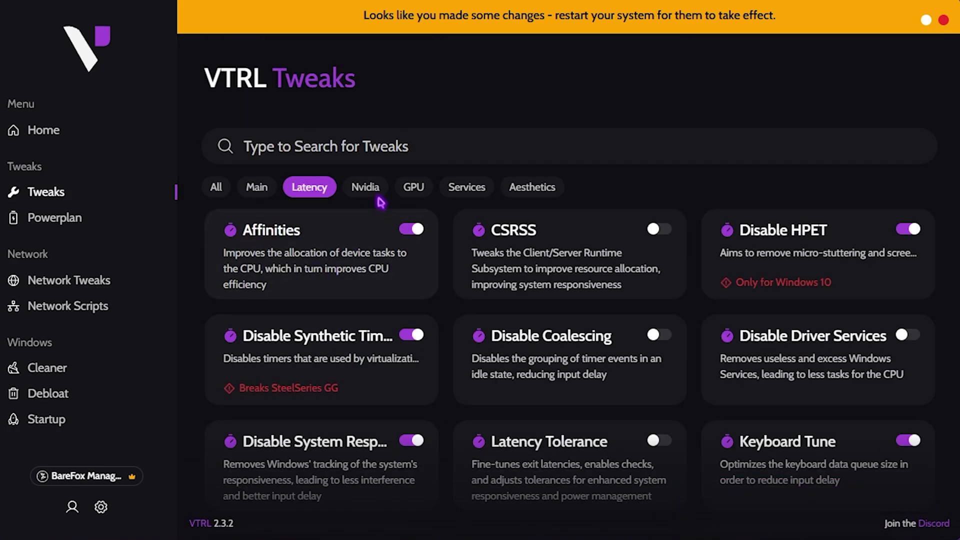
left_click(467, 189)
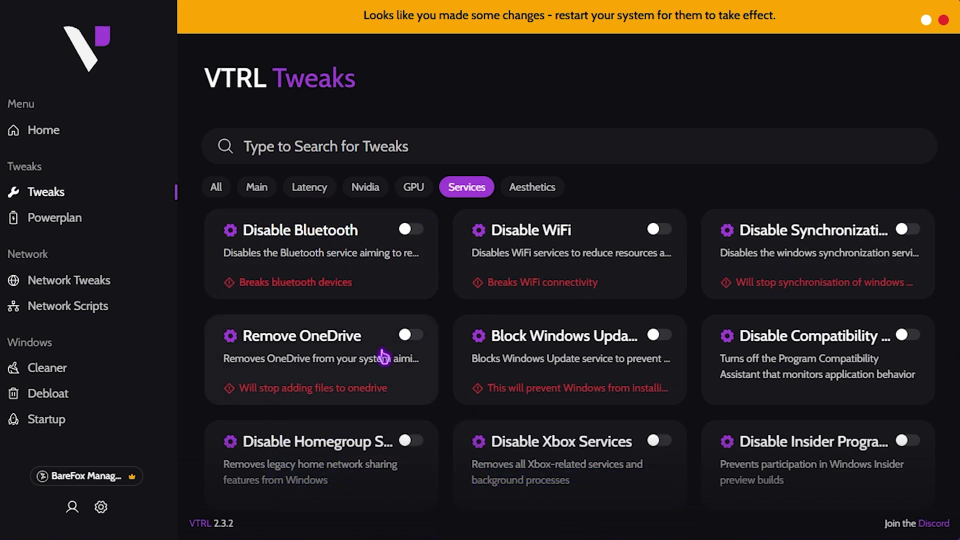
left_click(411, 336)
scroll(450, 360, "down", 3)
left_click(414, 410)
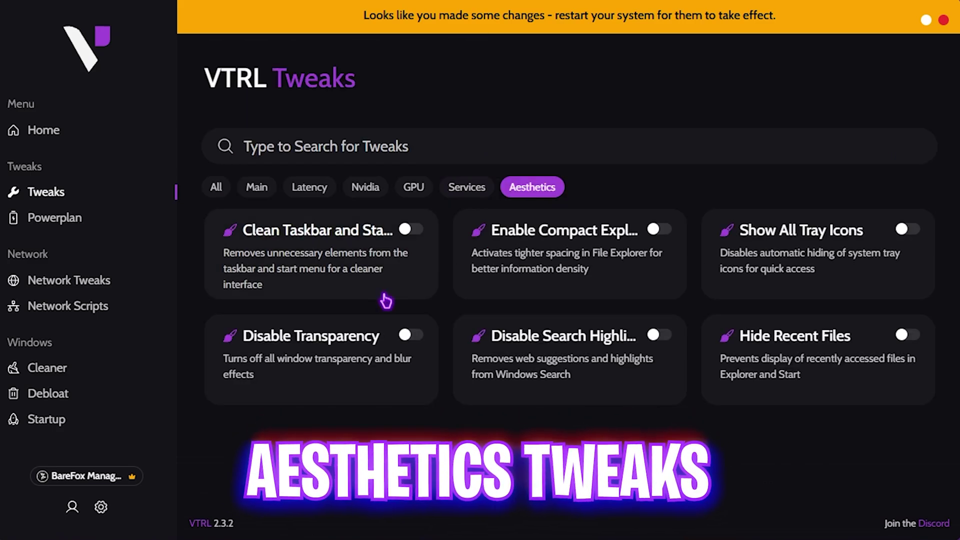
left_click(409, 335)
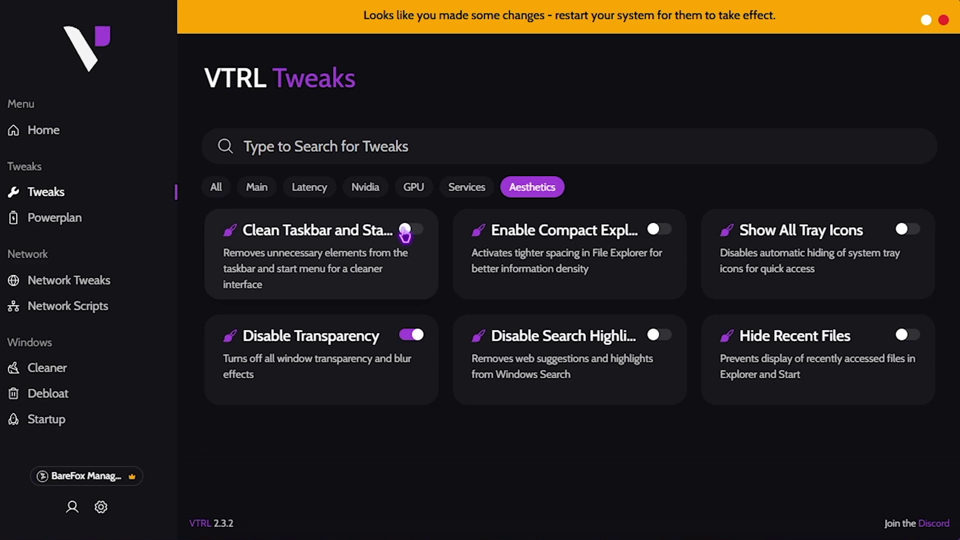
left_click(52, 225)
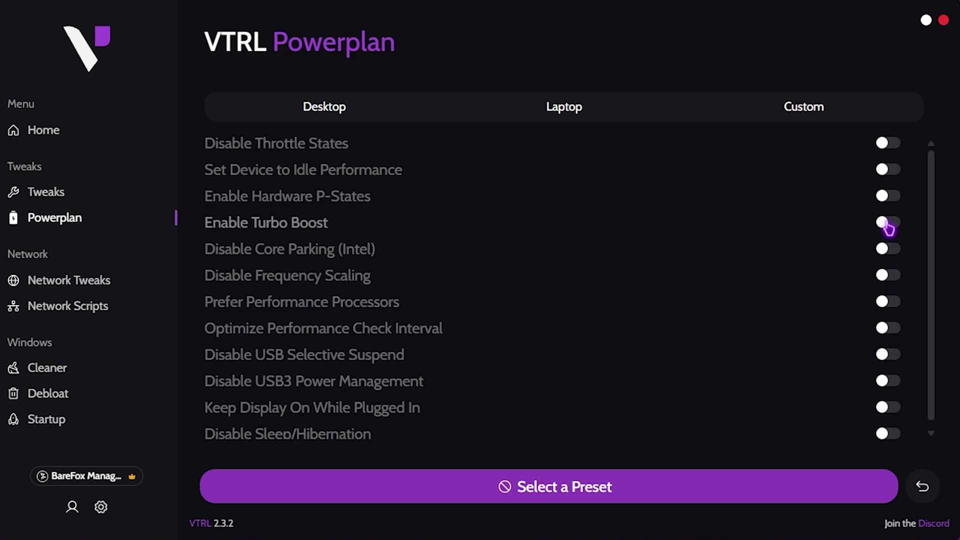
Set the Desktop power plan preset, acknowledge the success message, and go to Cleaner
left_click(345, 115)
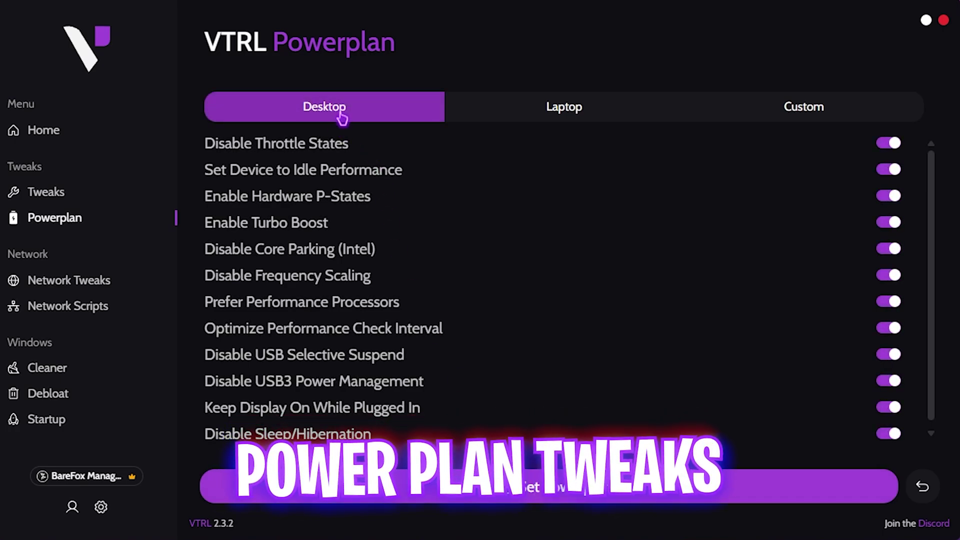
left_click(521, 488)
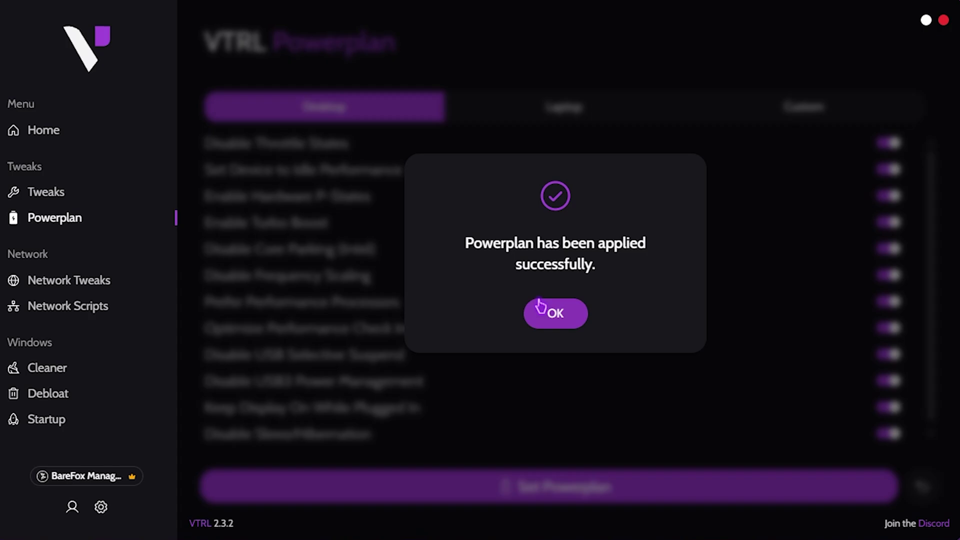
left_click(569, 311)
left_click(43, 373)
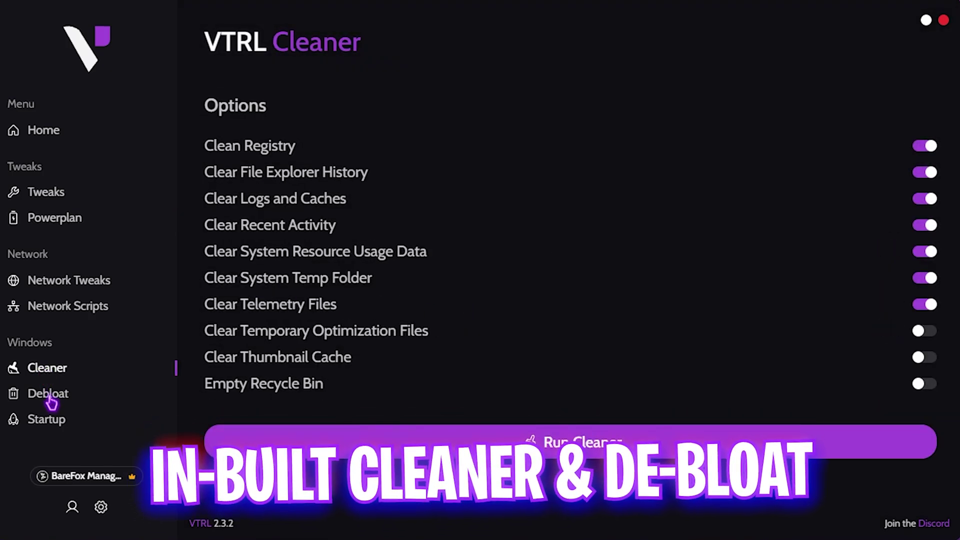
Run the VTRL cleaner with its preselected registry, temp and telemetry options
left_click(576, 444)
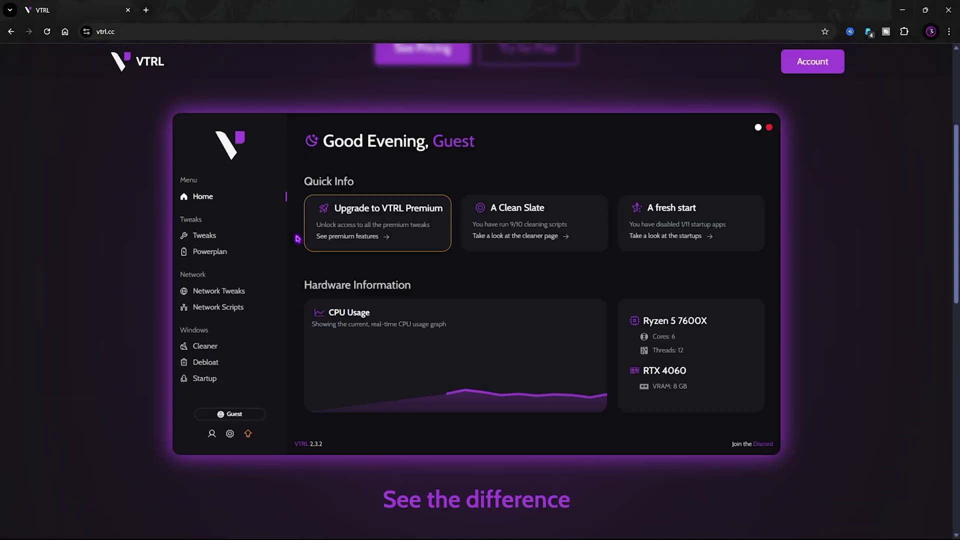
scroll(297, 238, "down", 10)
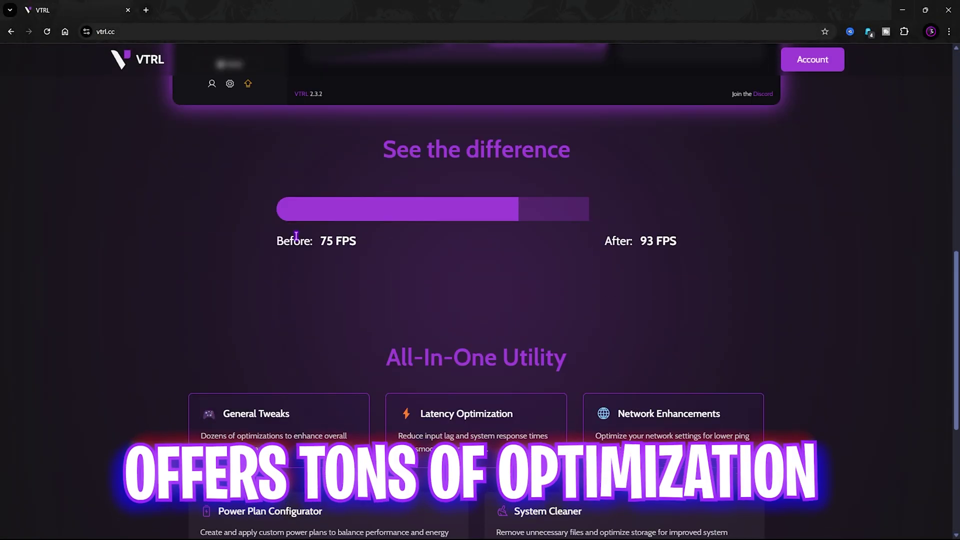
Scroll through the vtrl.cc feature list
scroll(297, 238, "down", 3)
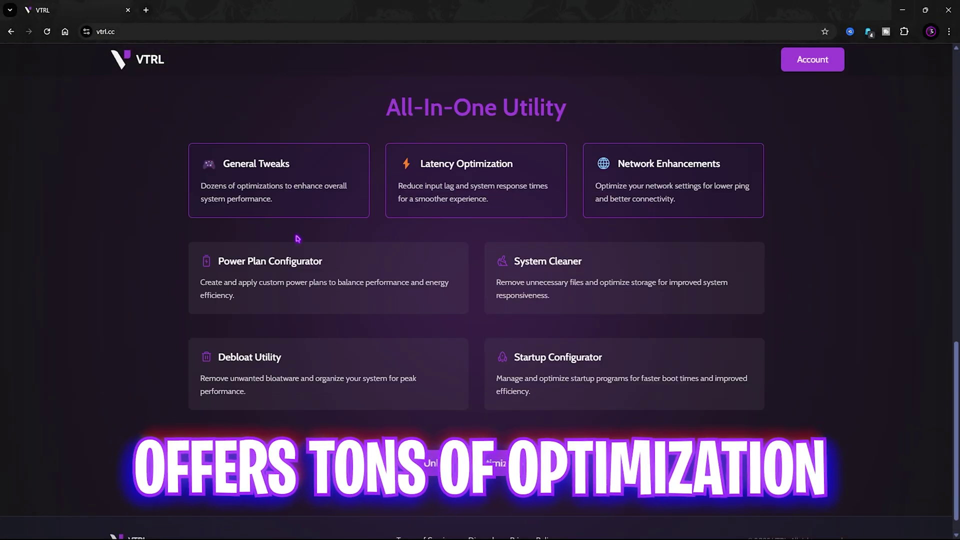
scroll(297, 238, "down", 1)
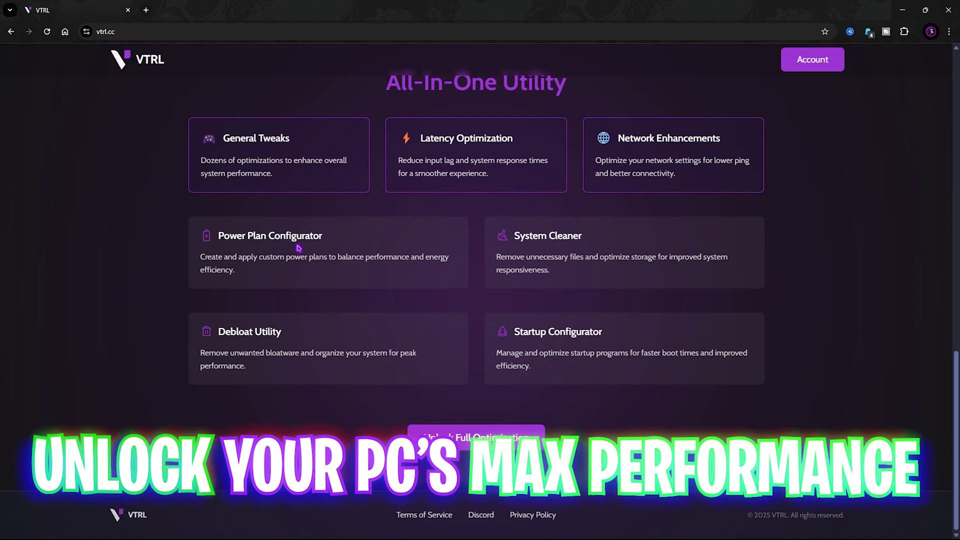
scroll(298, 187, "up", 15)
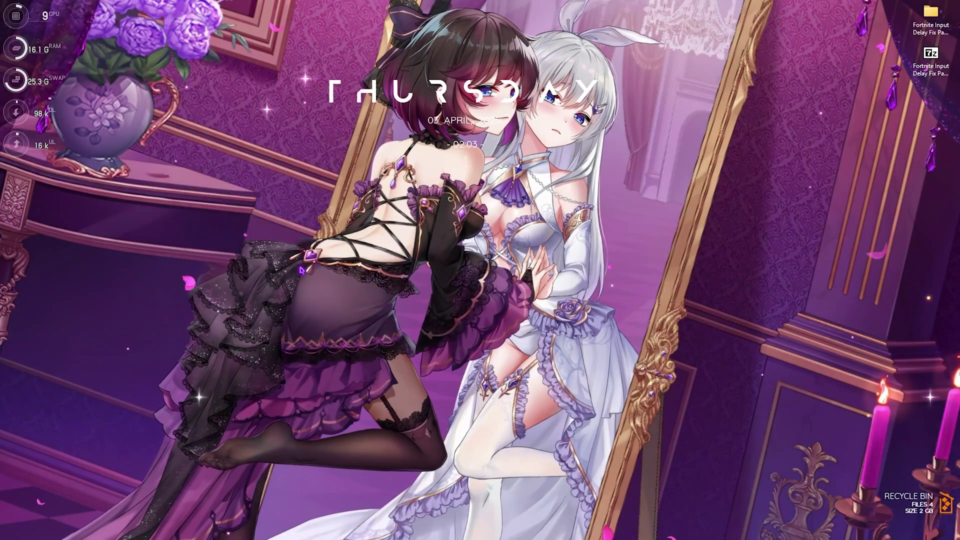
Launch Indexing Options by searching 'indexing options' from Start
key("super")
type("indexing options")
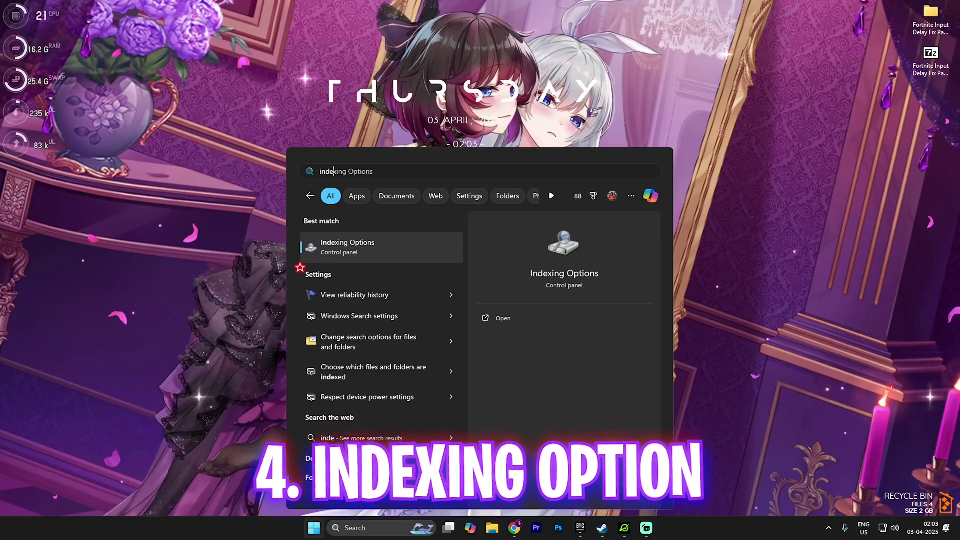
key("Return")
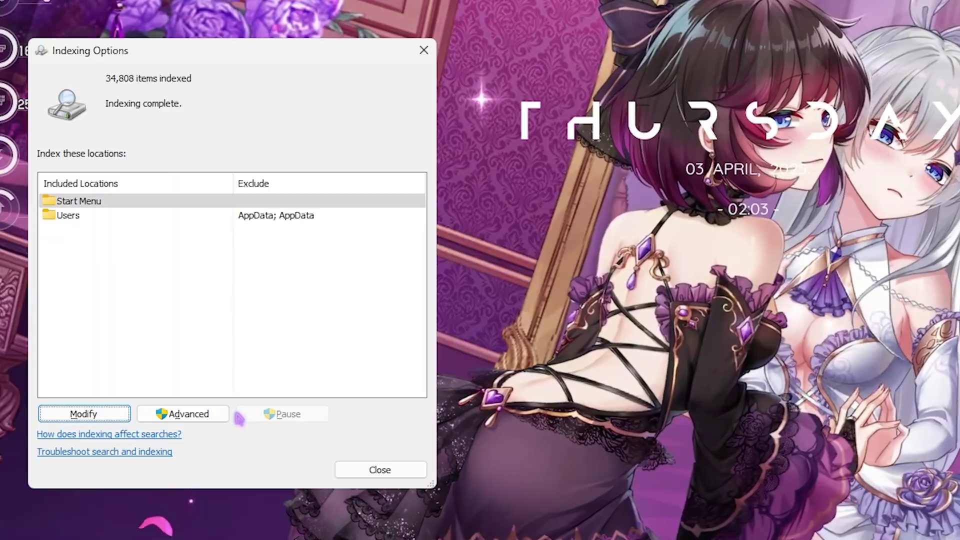
Use Rebuild under Advanced troubleshooting and confirm to rebuild the index from scratch
left_click(143, 268)
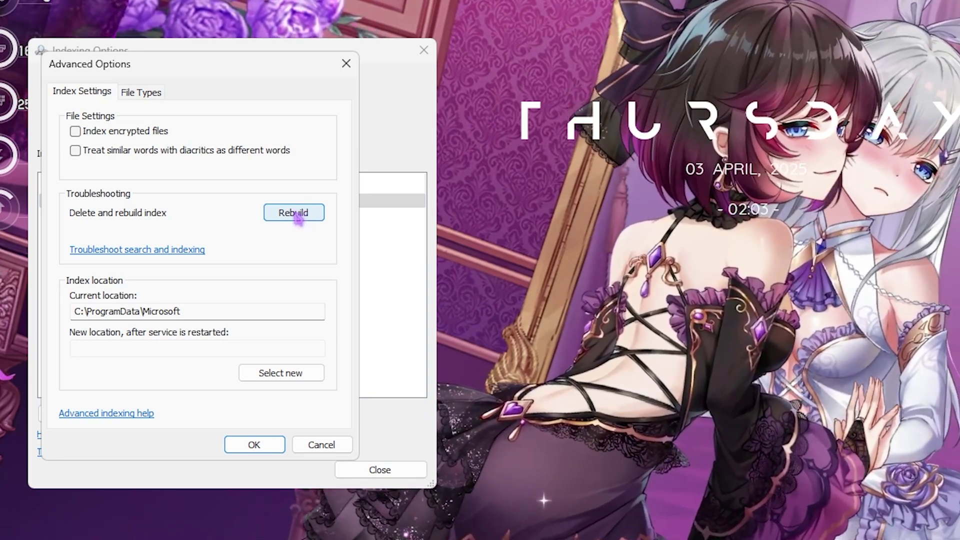
left_click(294, 214)
left_click(830, 490)
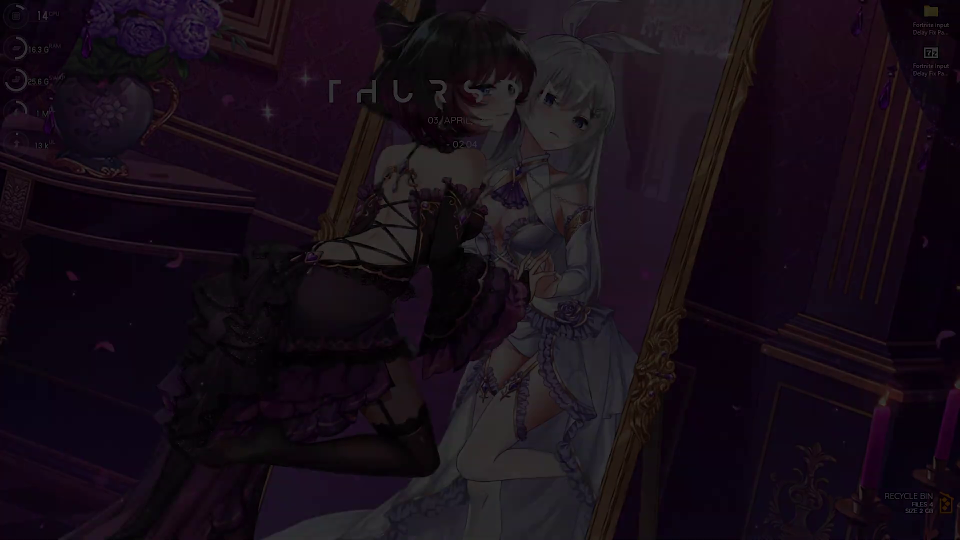
Create a C: drive restore point described 'For' and close System Properties
key("super")
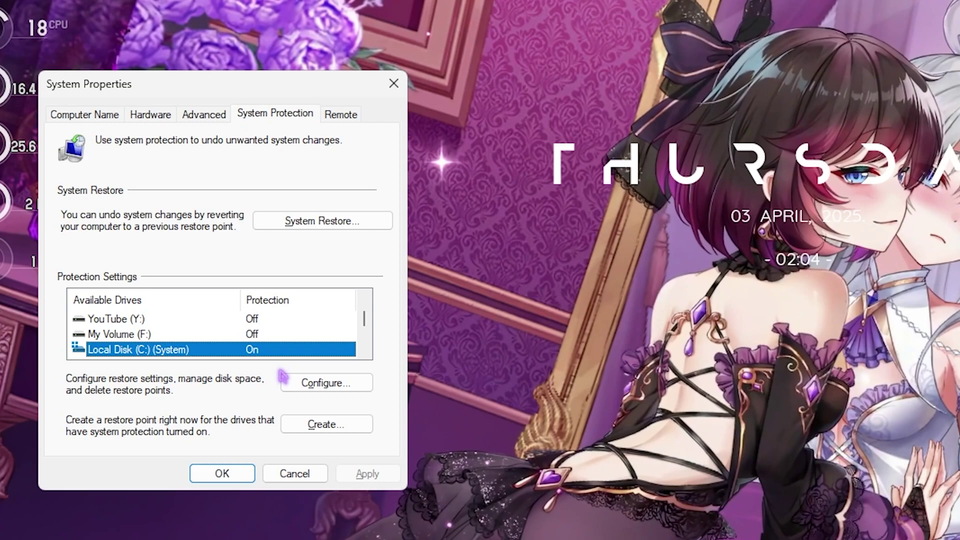
left_click(312, 425)
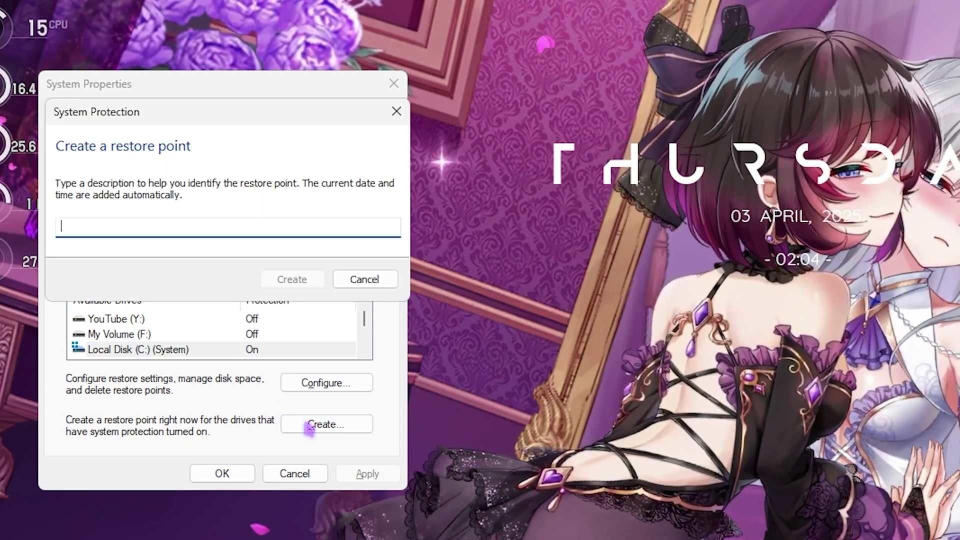
type("Fortn")
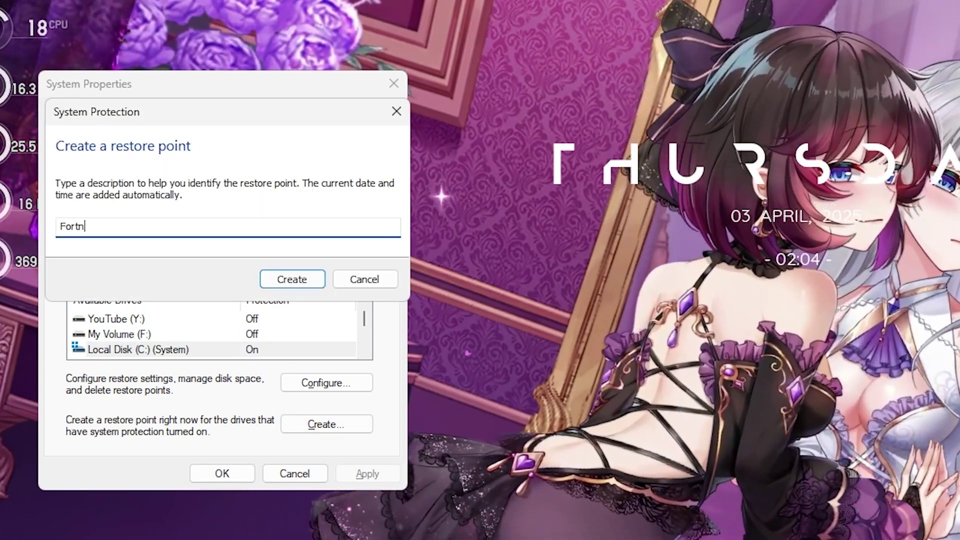
key("Return")
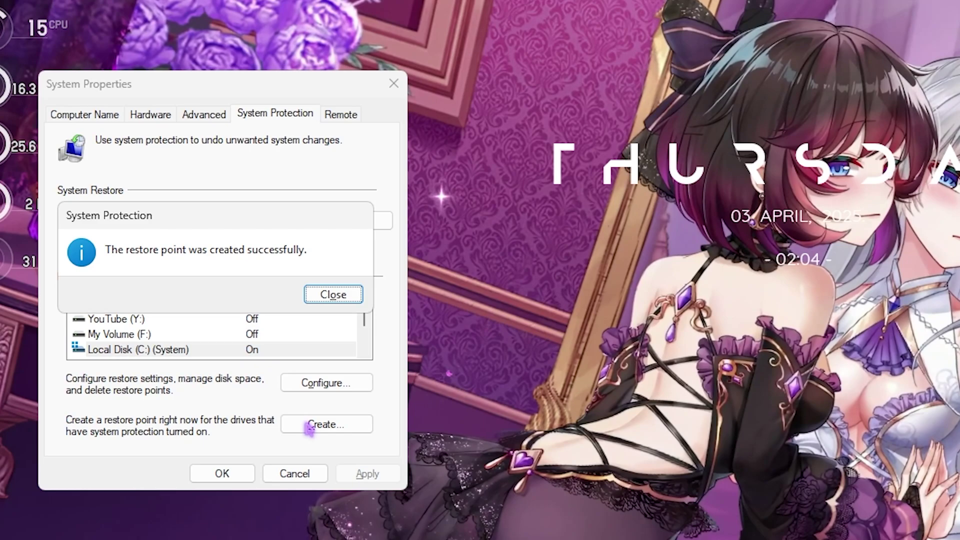
left_click(333, 295)
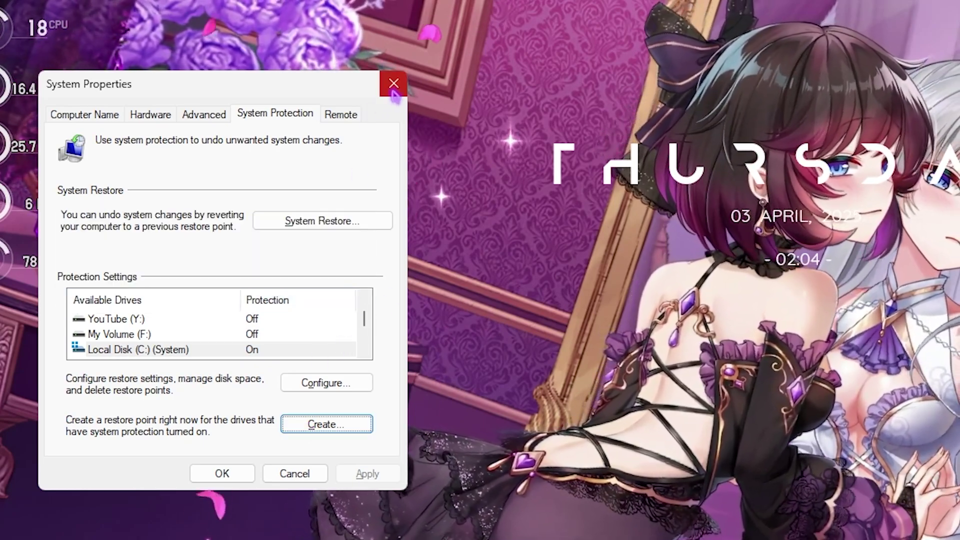
left_click(393, 83)
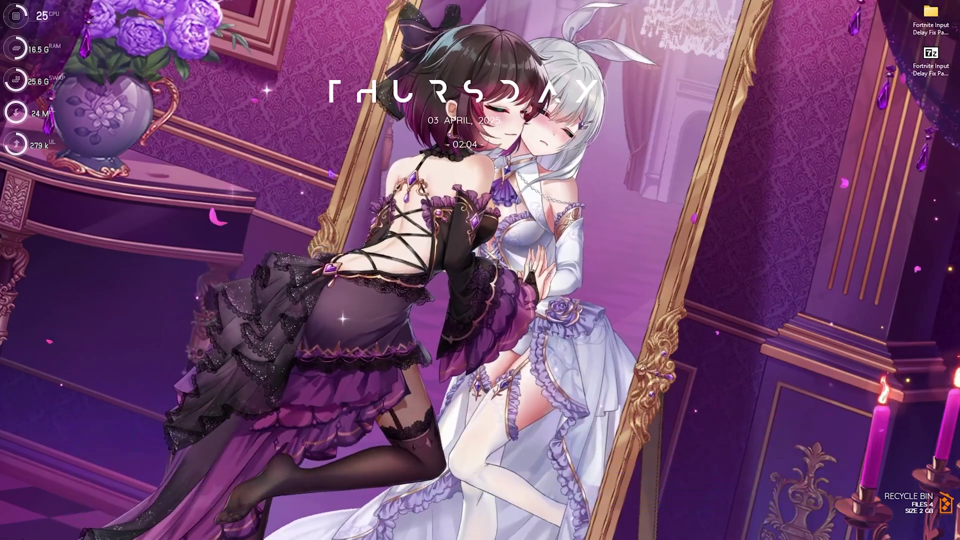
Open the maximized Fortnite Input Delay Fix Pack folder and browse 1 - Fortnite Optimization
double_click(931, 12)
key("super+Up")
left_click_drag(142, 220, 119, 87)
left_click(129, 180)
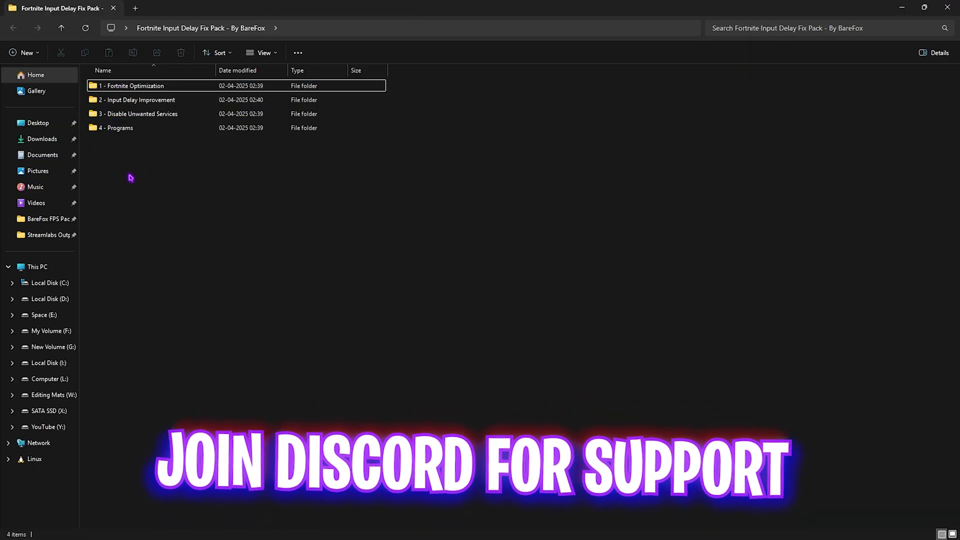
double_click(125, 87)
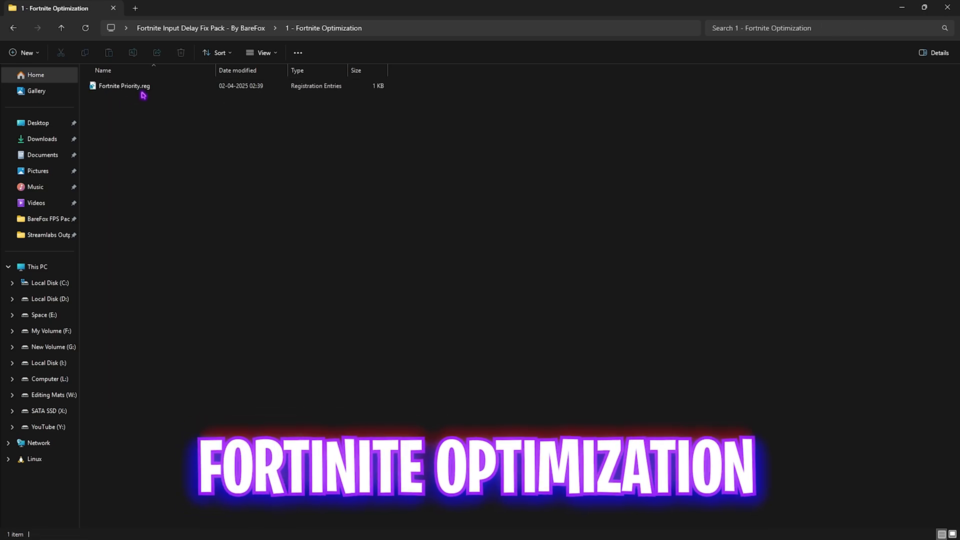
left_click(148, 87)
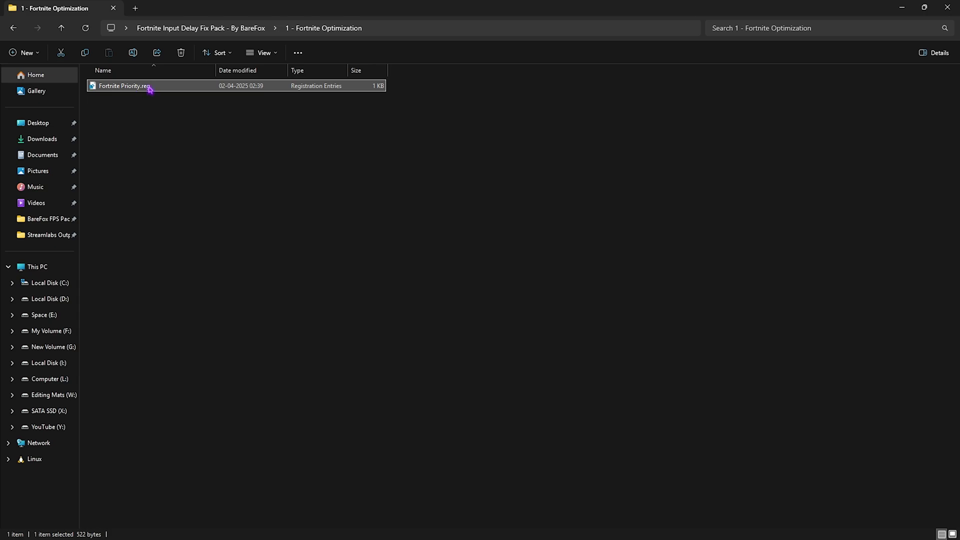
Browse the five keyboard buffer files in 2 - Input Delay Improvement > Keyboard Latency Fix
left_click(242, 28)
left_click(145, 100)
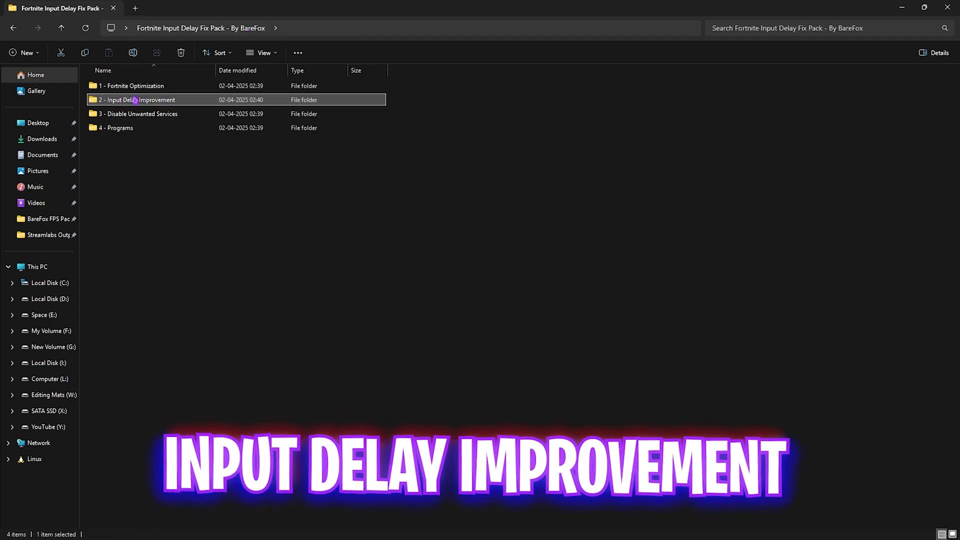
double_click(144, 98)
double_click(150, 88)
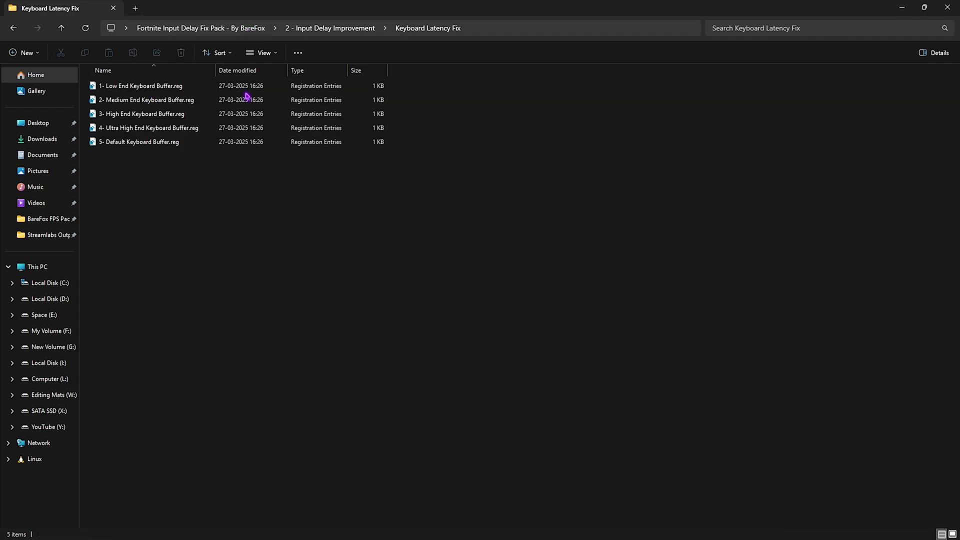
left_click_drag(126, 176, 136, 89)
left_click(130, 191)
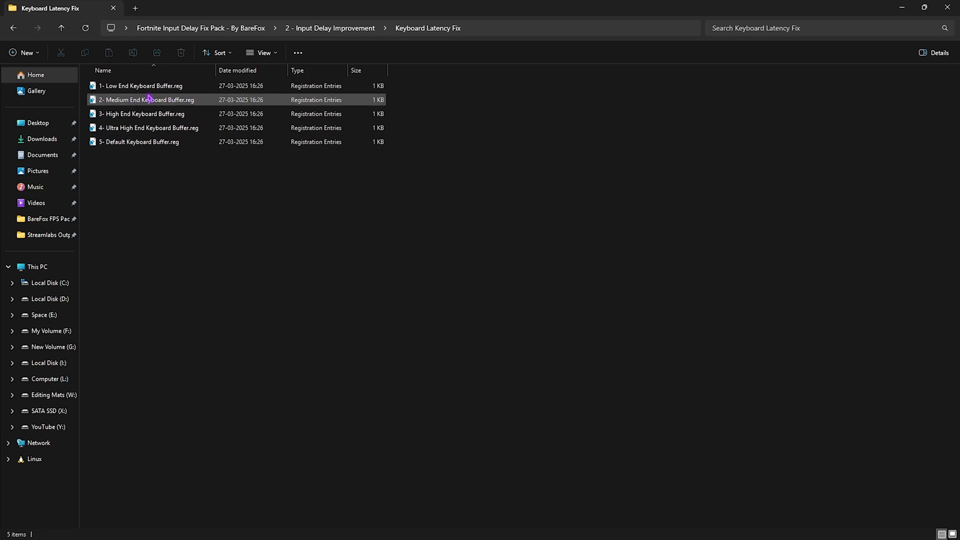
left_click(333, 31)
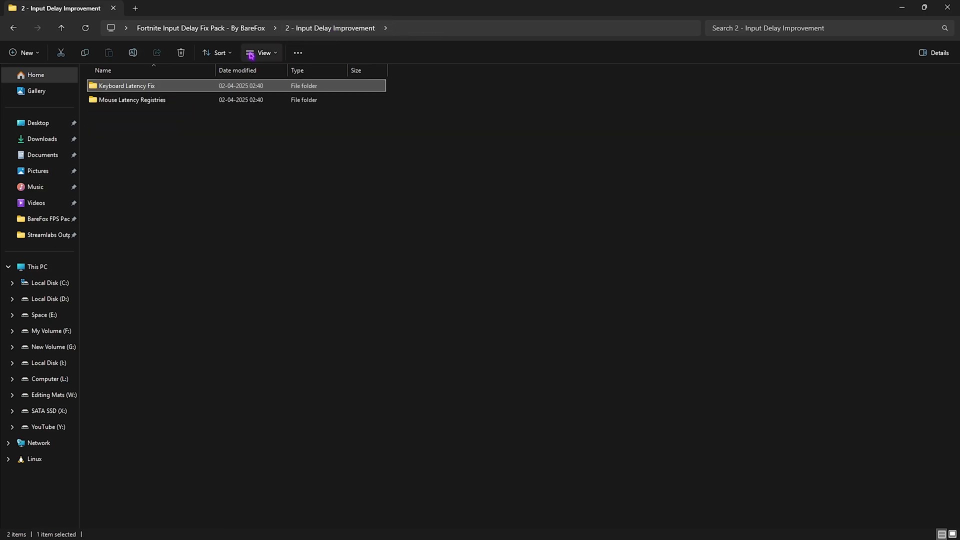
View Fix Mouse Curve.reg from Mouse Latency Registries in Notepad, then close it
double_click(146, 102)
left_click(165, 90)
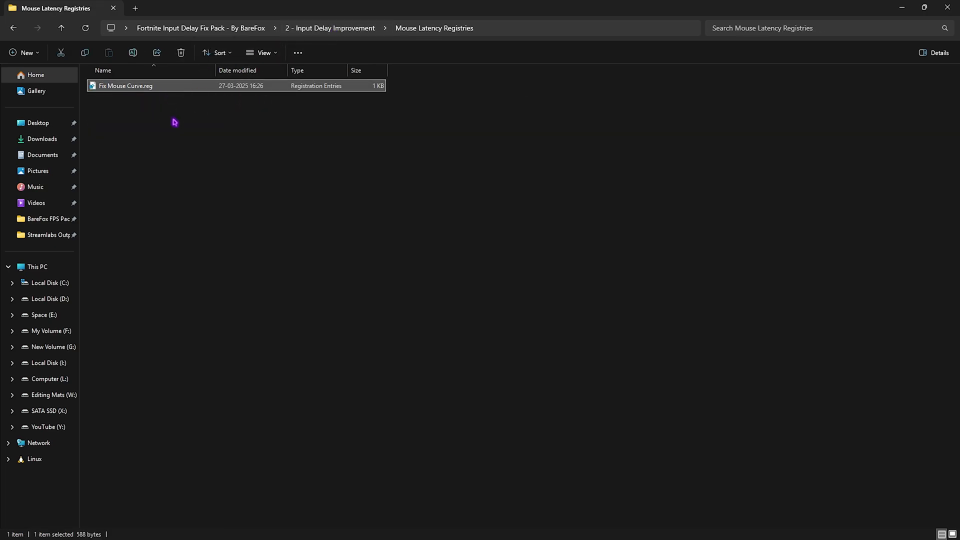
right_click(169, 87)
left_click(200, 242)
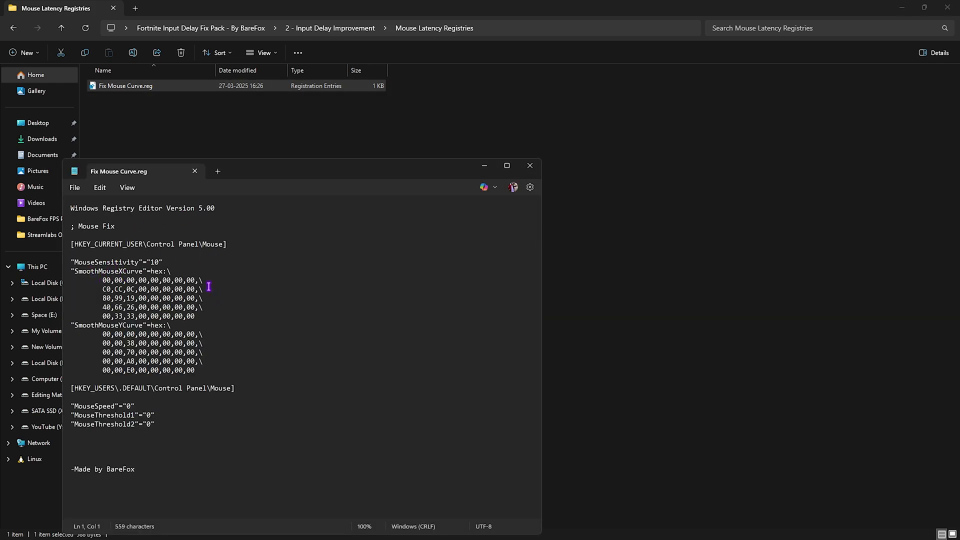
left_click(195, 171)
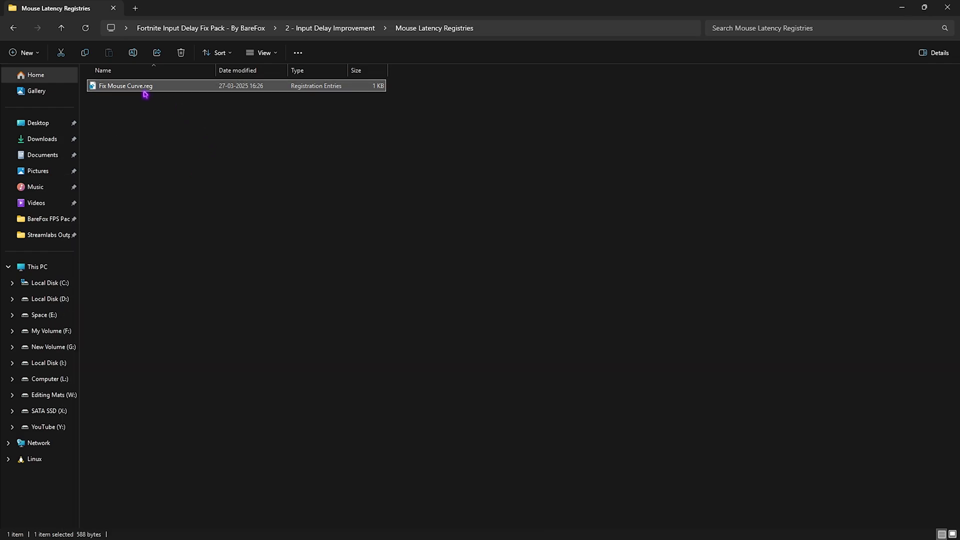
Look through the five files in 3 - Disable Unwanted Services, then open 4 - Programs
left_click(200, 28)
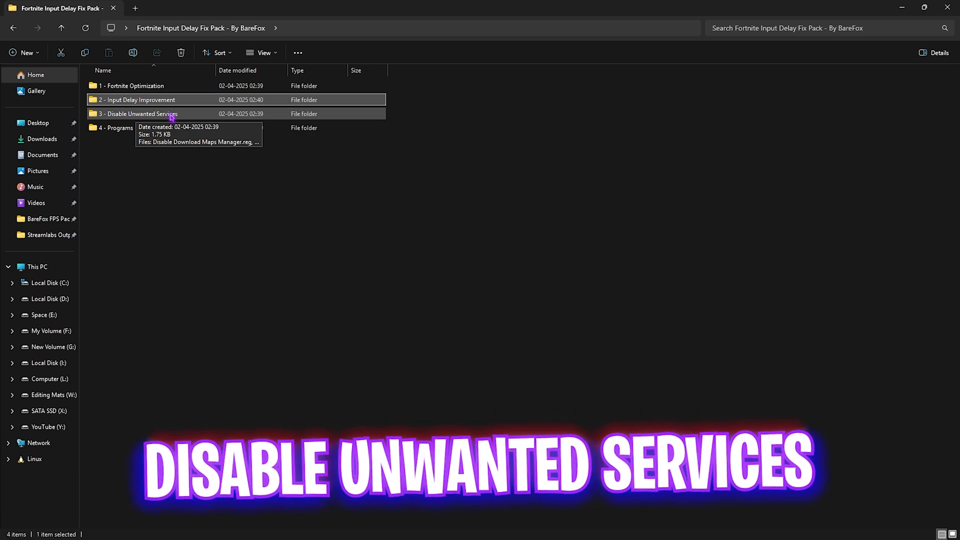
double_click(170, 114)
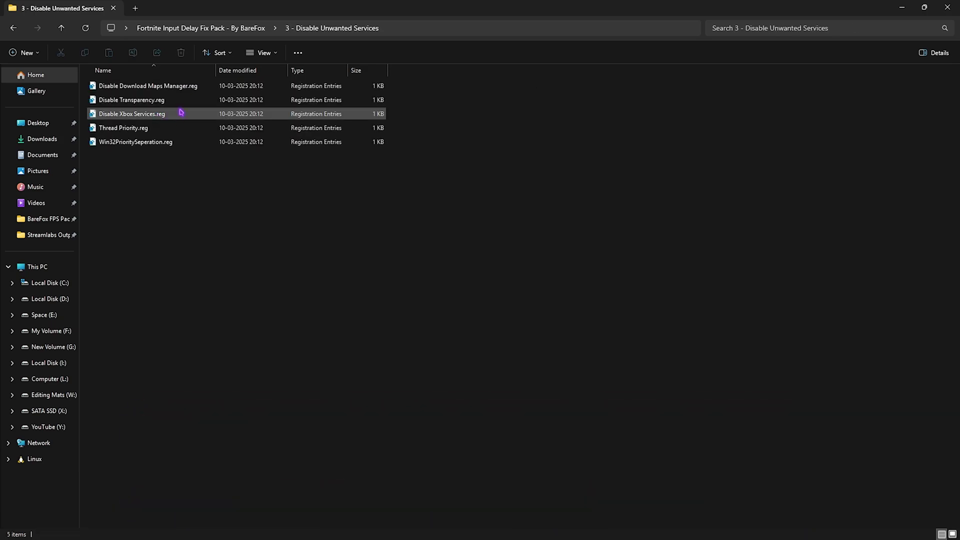
left_click_drag(152, 196, 163, 85)
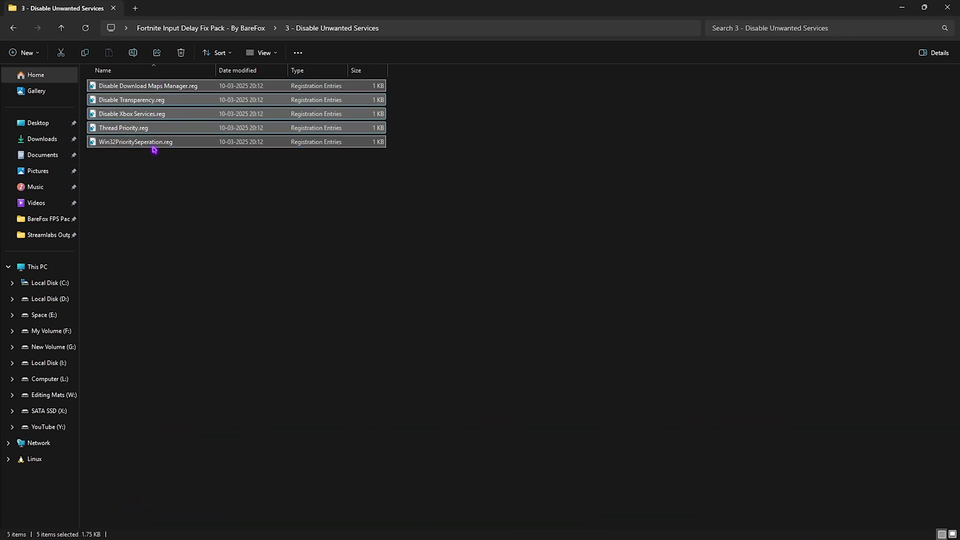
left_click_drag(153, 149, 159, 186)
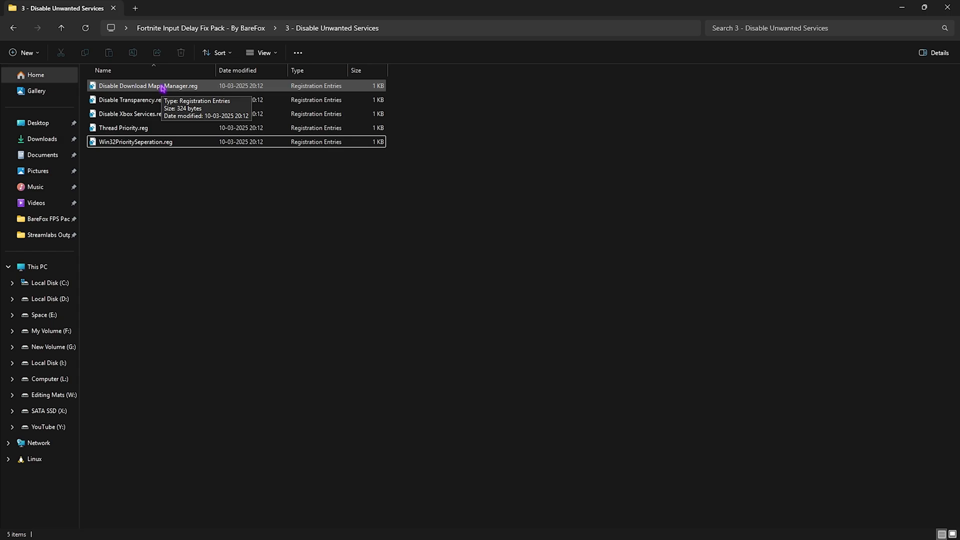
left_click(226, 28)
double_click(119, 128)
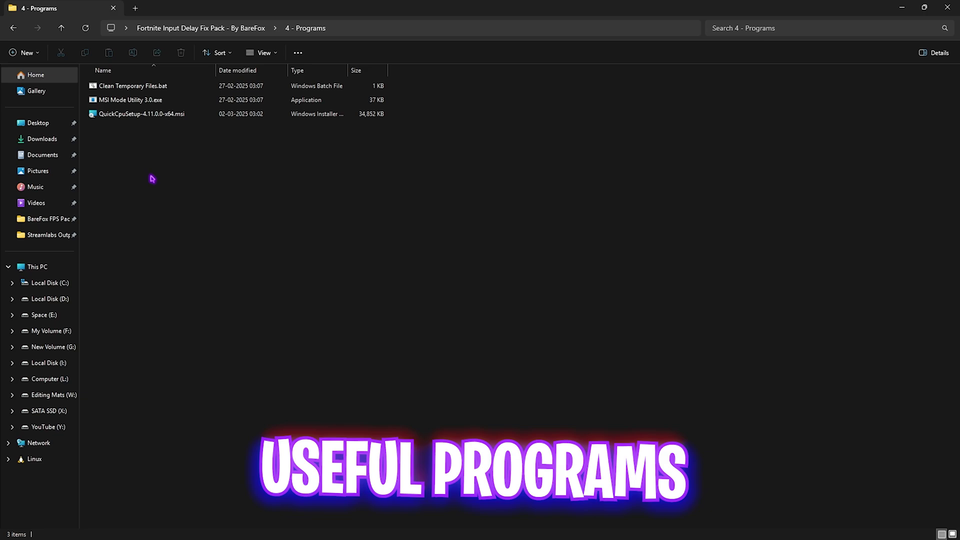
Run Clean Temporary Files.bat as administrator to delete temp files, then close its window
left_click_drag(149, 176, 148, 80)
left_click(145, 151)
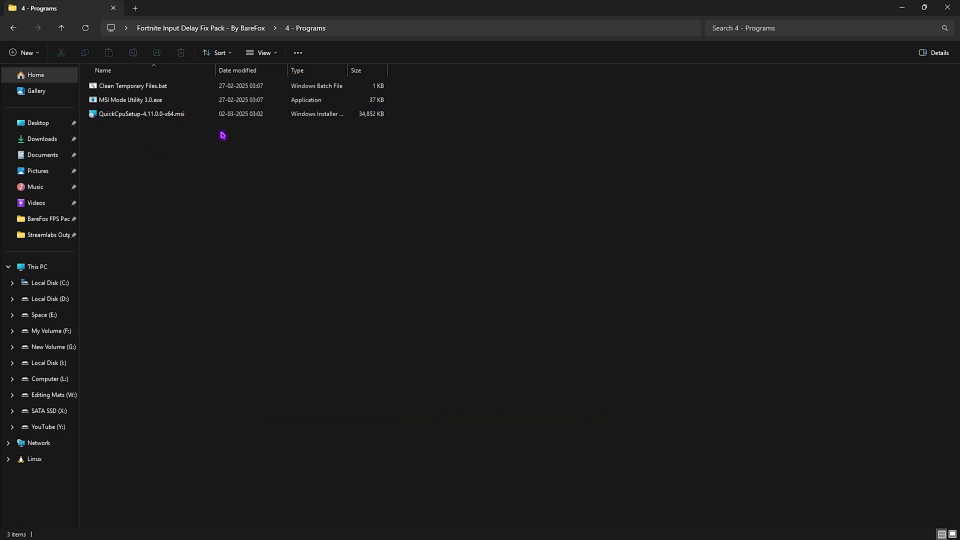
left_click(136, 89)
right_click(146, 91)
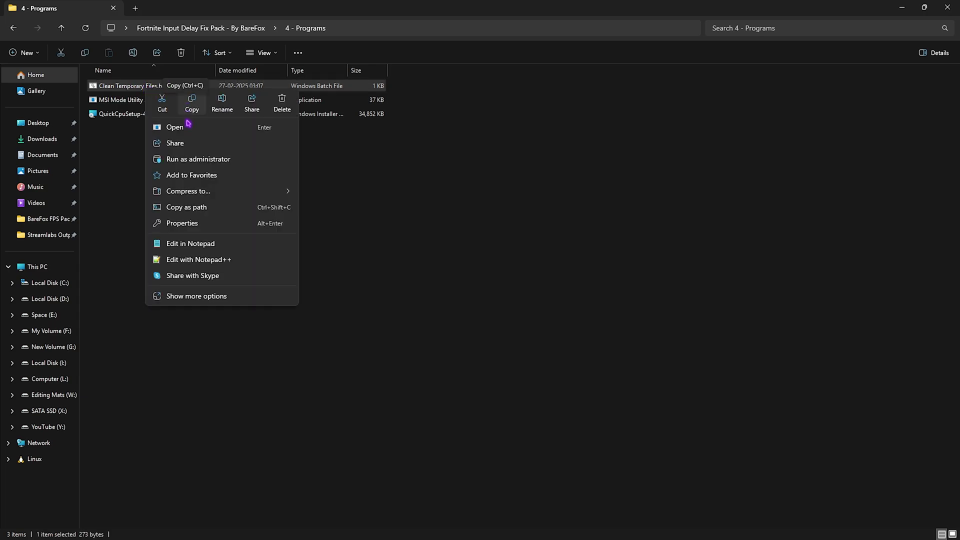
left_click(184, 160)
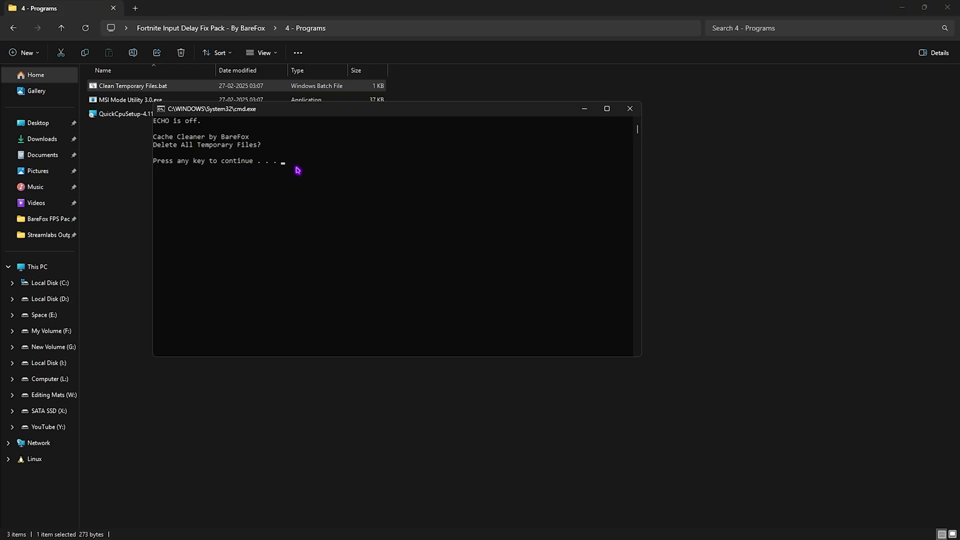
key("Return")
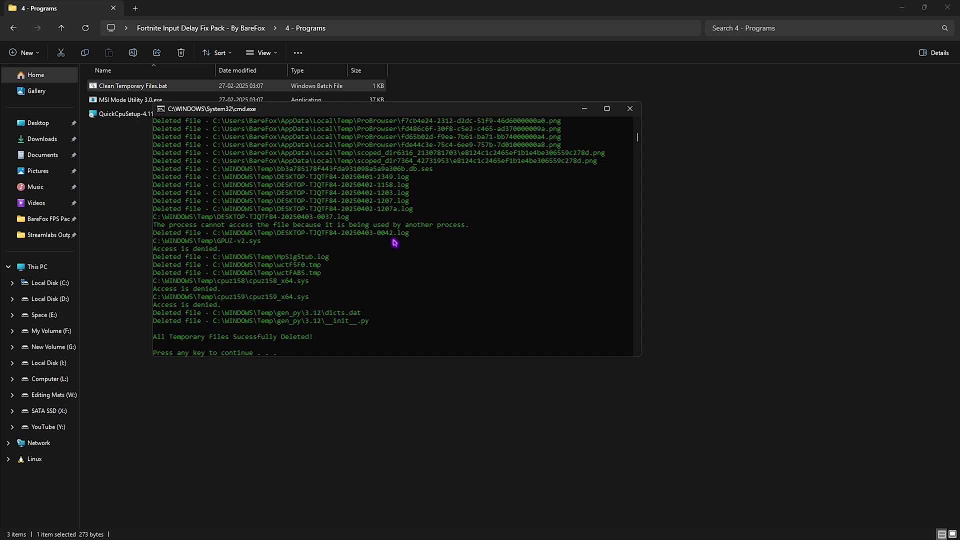
key("Return")
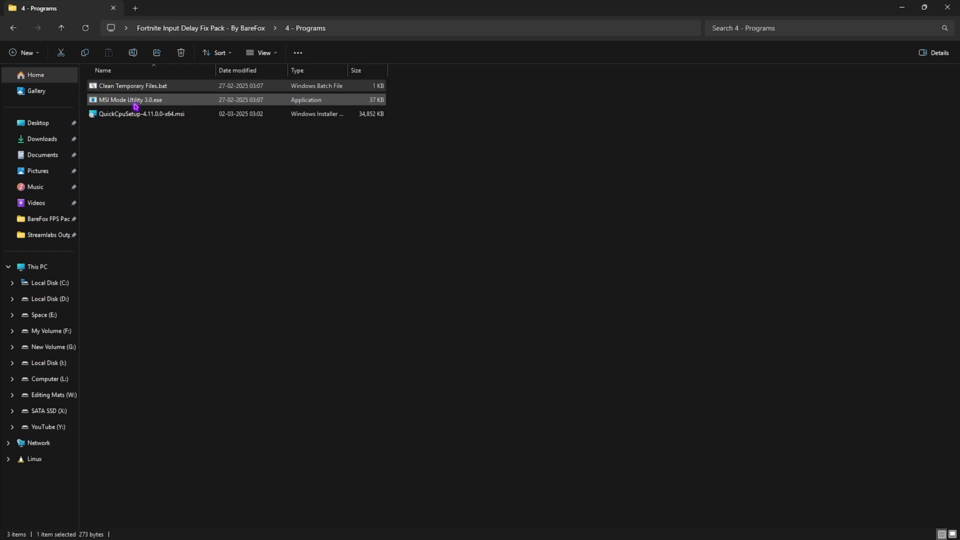
left_click(161, 103)
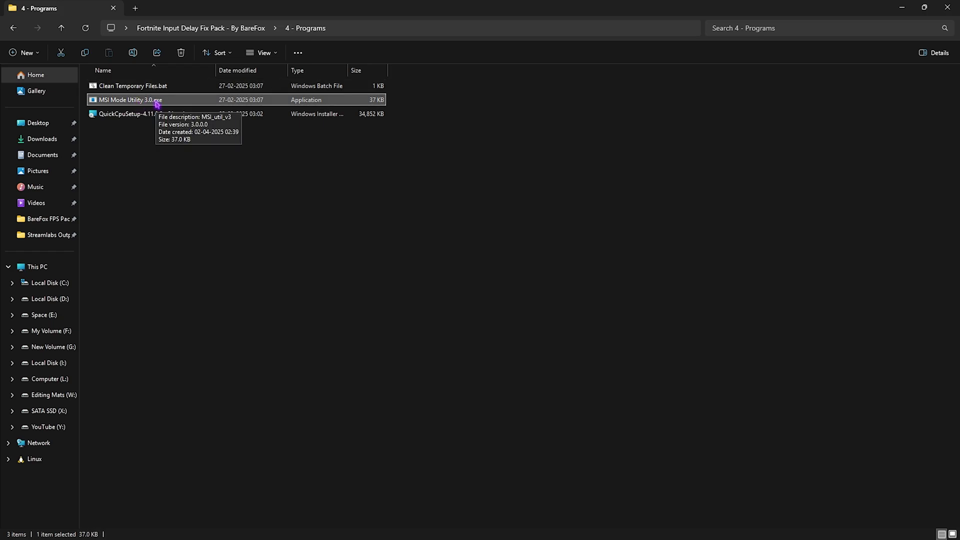
right_click(157, 104)
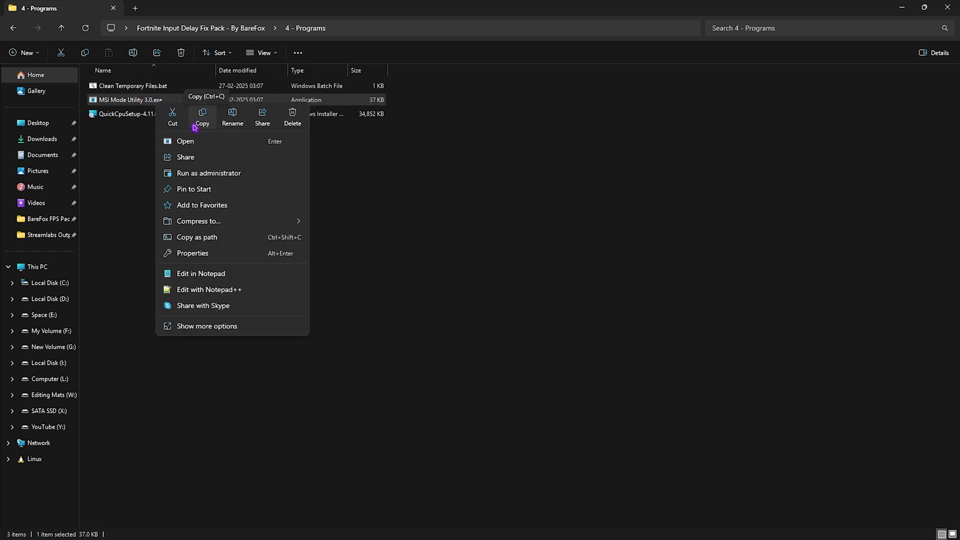
left_click(218, 174)
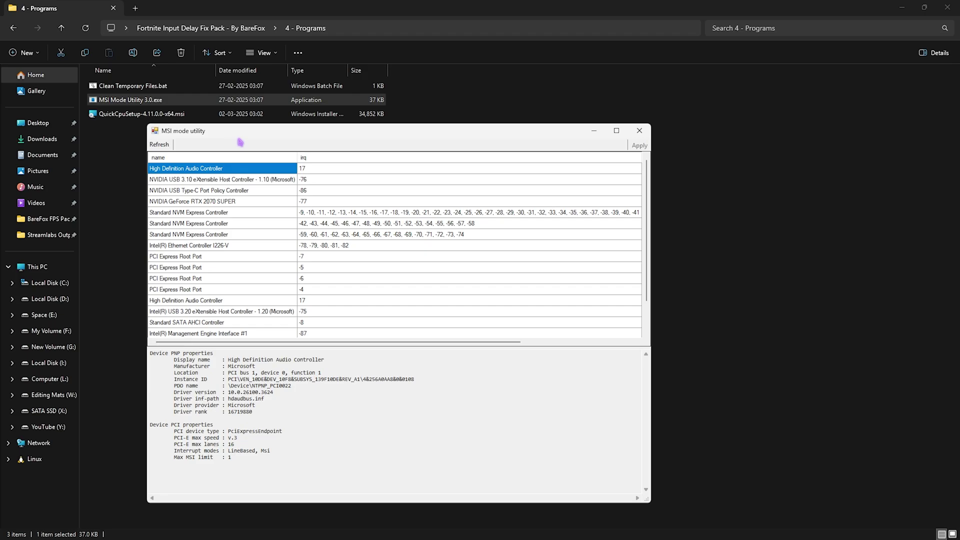
left_click(615, 131)
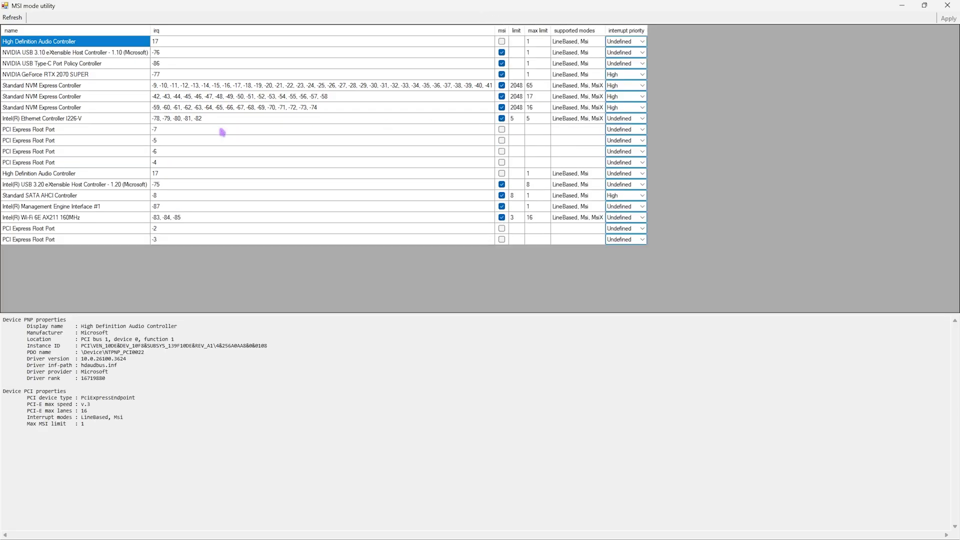
left_click(90, 75)
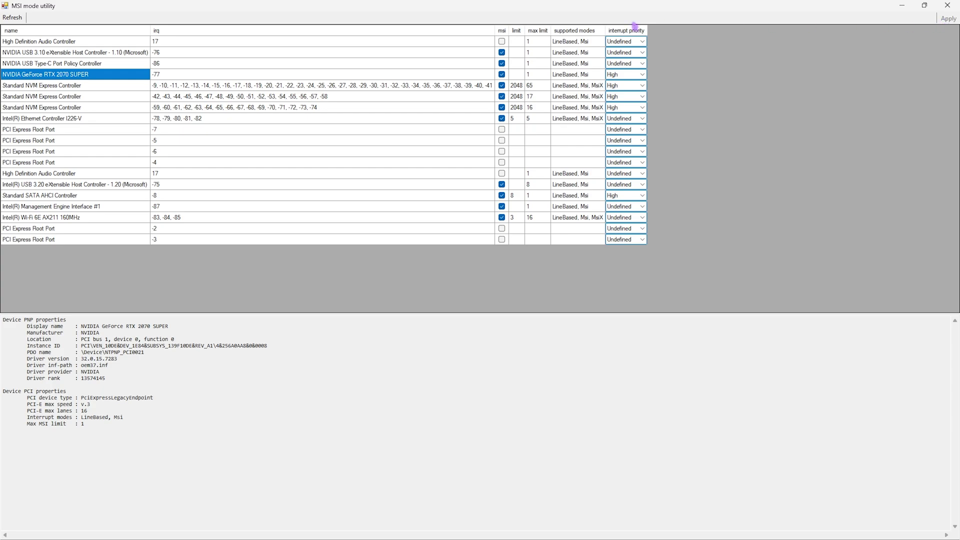
left_click(947, 5)
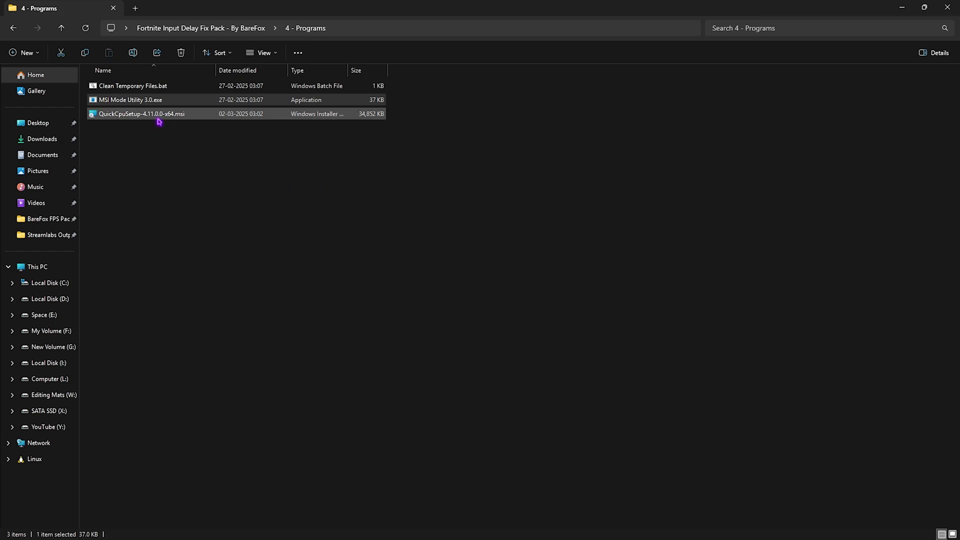
Launch QuickCPU from Start search, showing the i9-14900K on Ultimate Performance
left_click(133, 116)
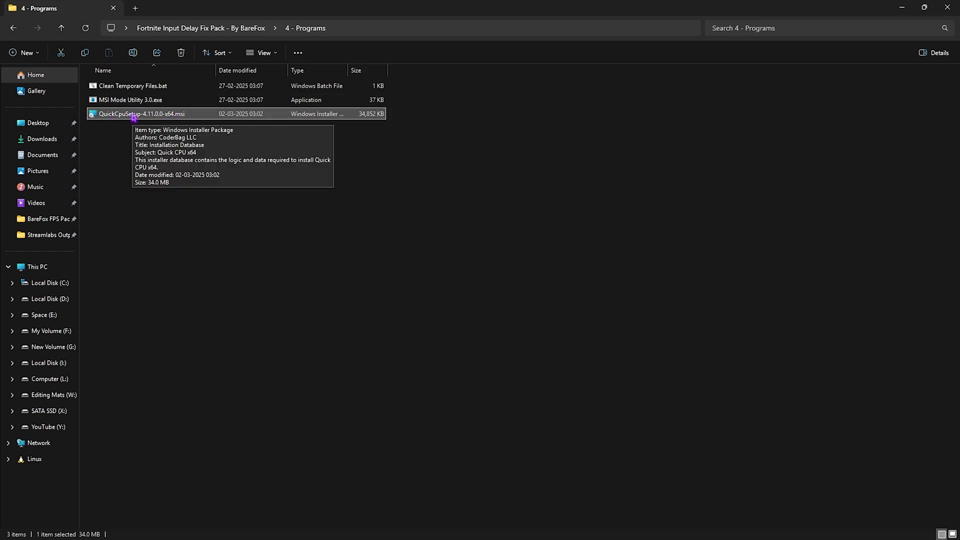
key("super")
type("quickCPU")
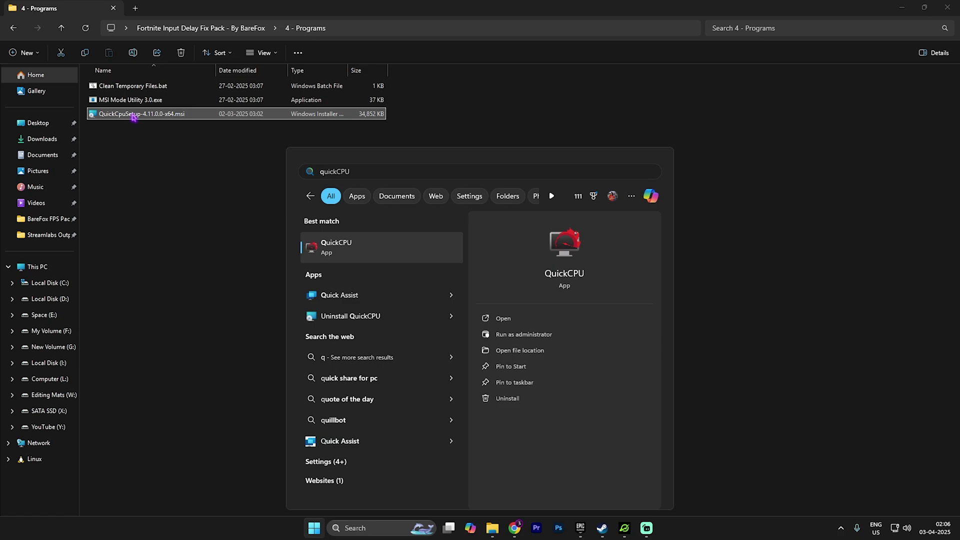
key("Return")
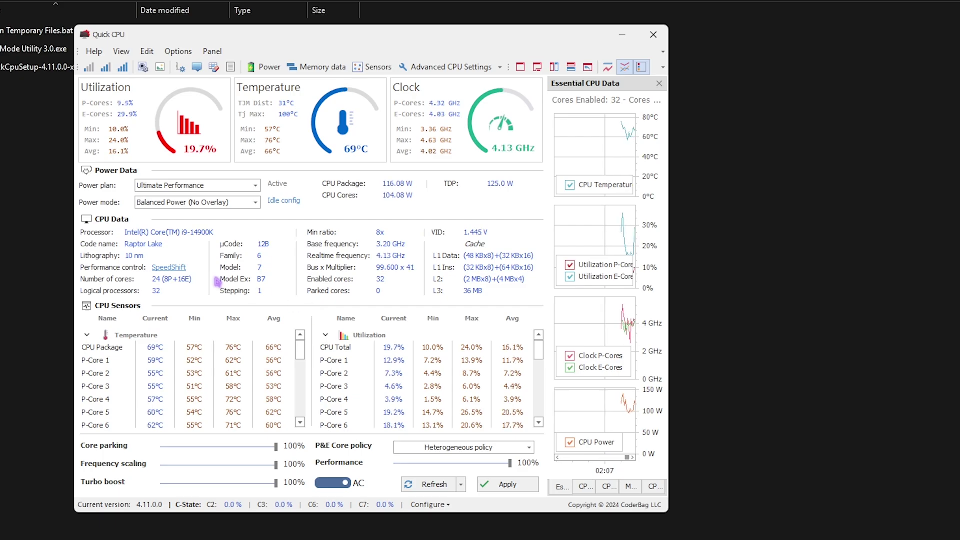
Set QuickCPU's power plan to High performance, apply it, and close QuickCPU
left_click(190, 189)
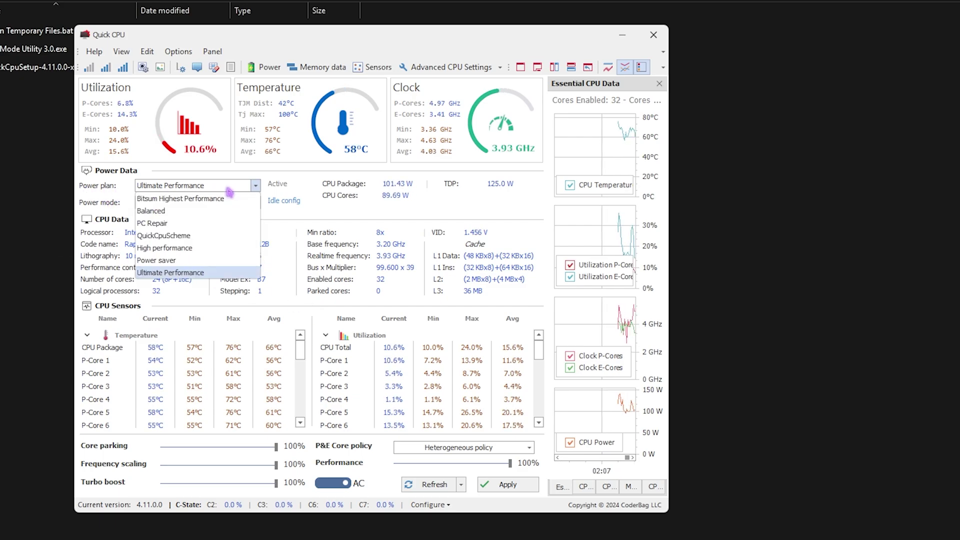
left_click(170, 248)
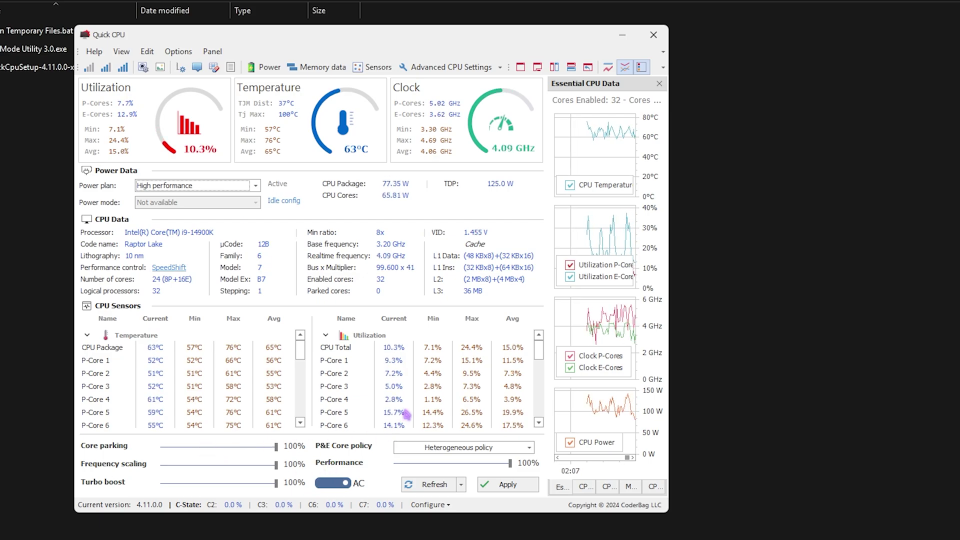
left_click(506, 485)
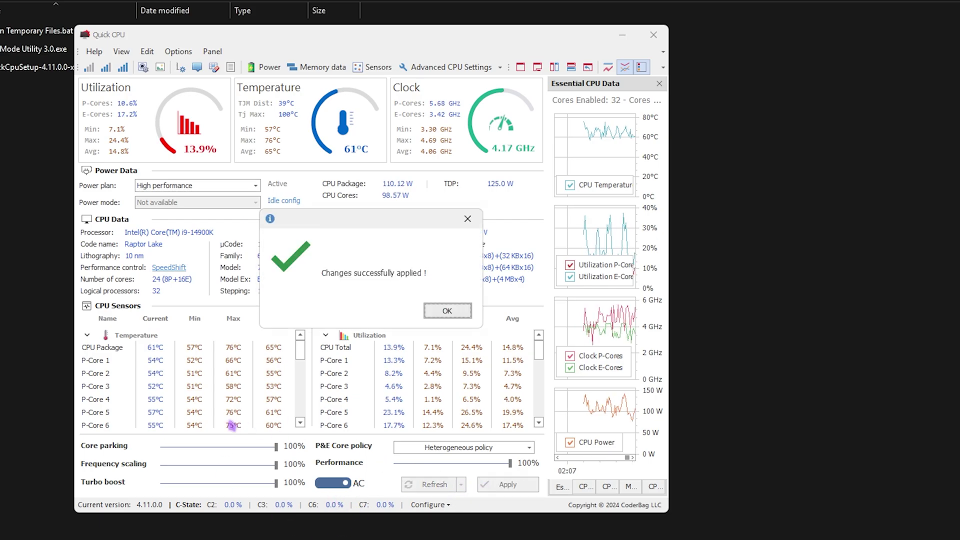
left_click(447, 311)
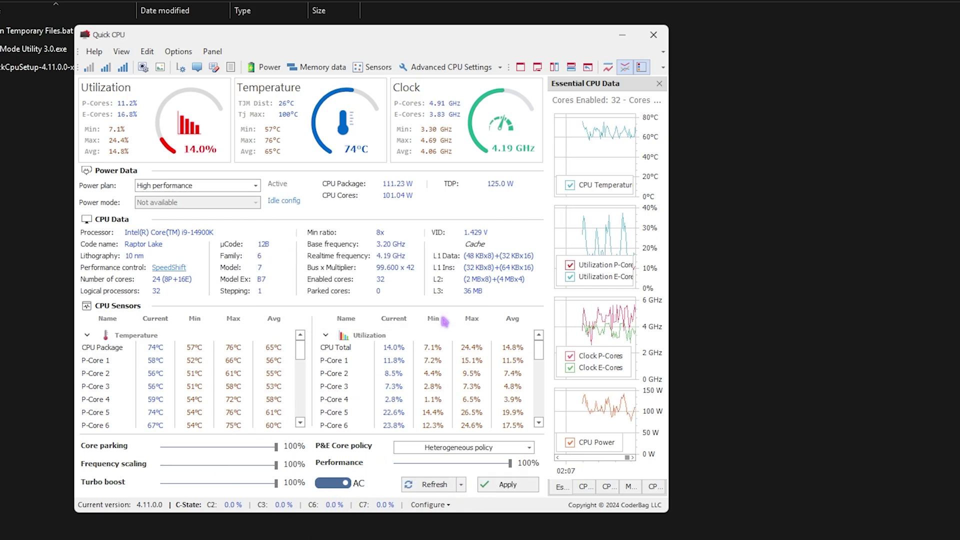
left_click(653, 37)
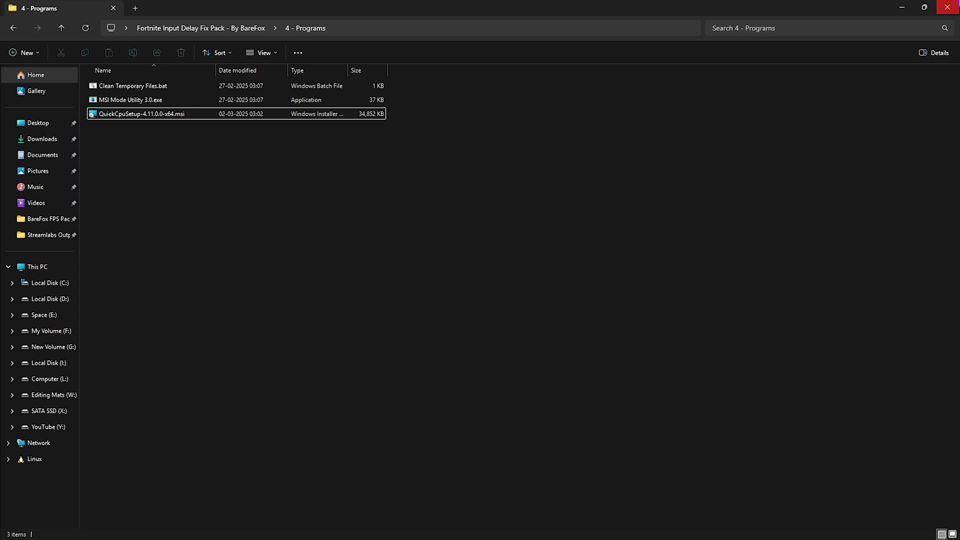
Close File Explorer and launch the Windows Settings app from Start search
left_click(947, 7)
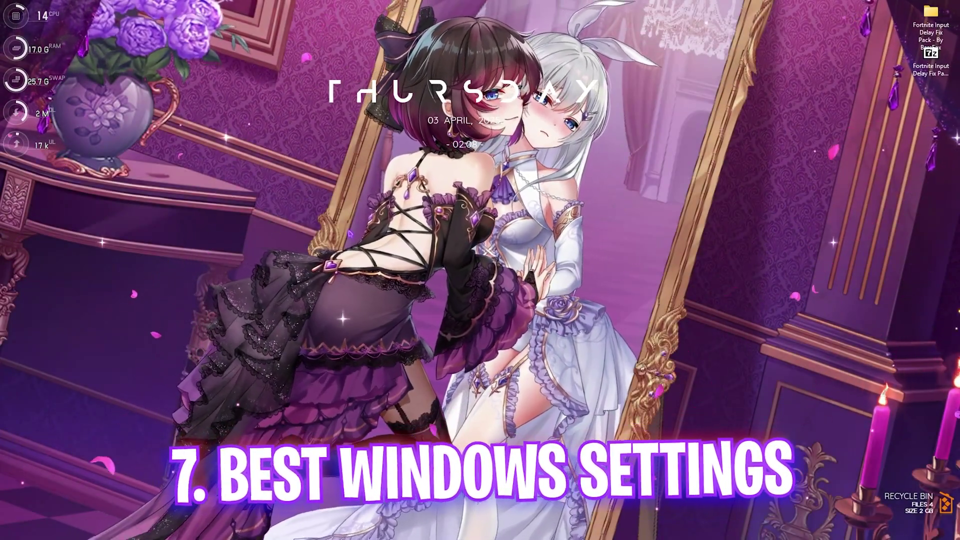
key("super")
type("settings")
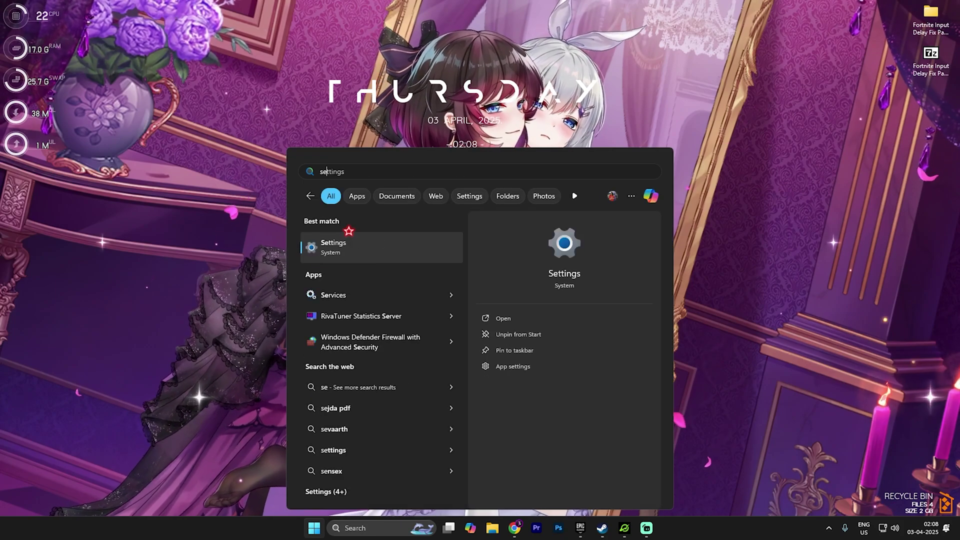
key("Return")
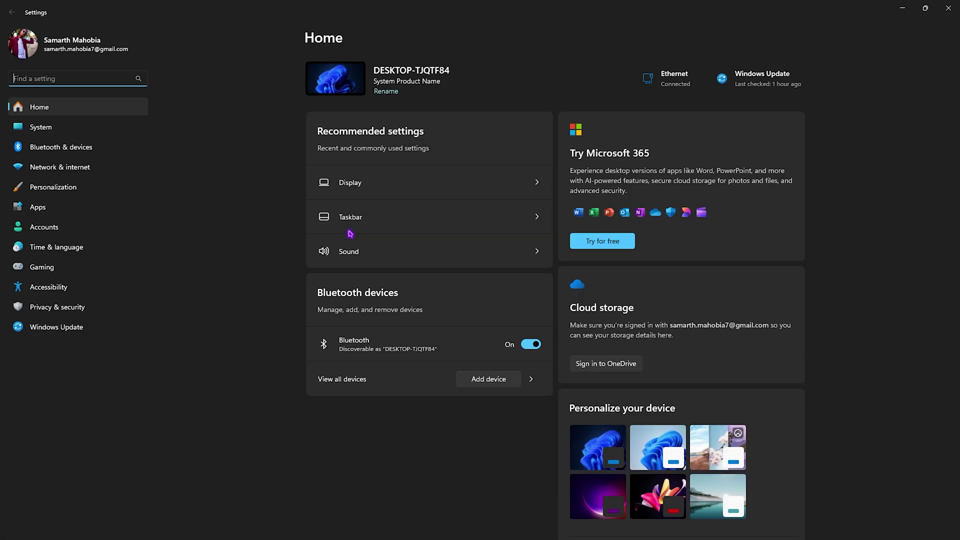
Confirm Game Mode is On under Gaming, then go to Personalization > Colors
left_click(69, 264)
left_click(368, 77)
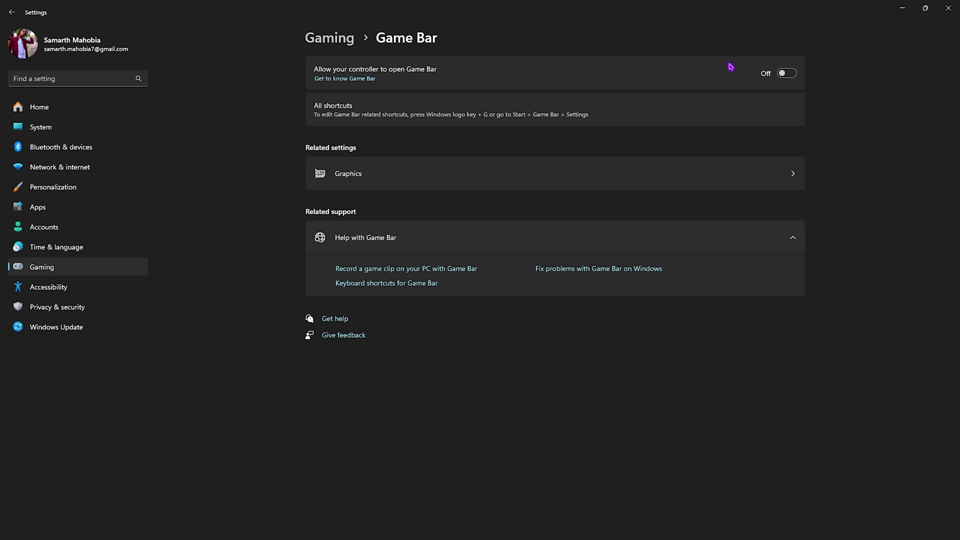
left_click(338, 39)
left_click(362, 149)
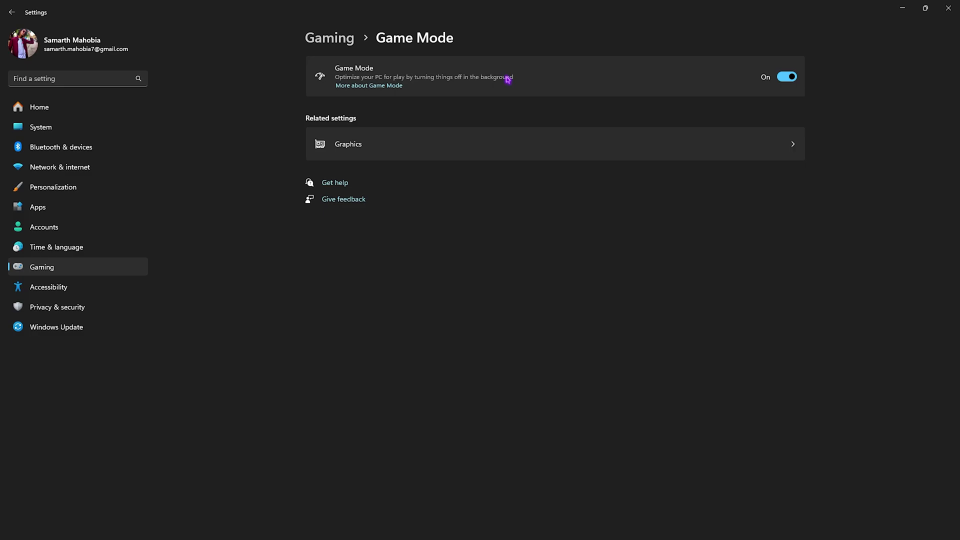
left_click(56, 187)
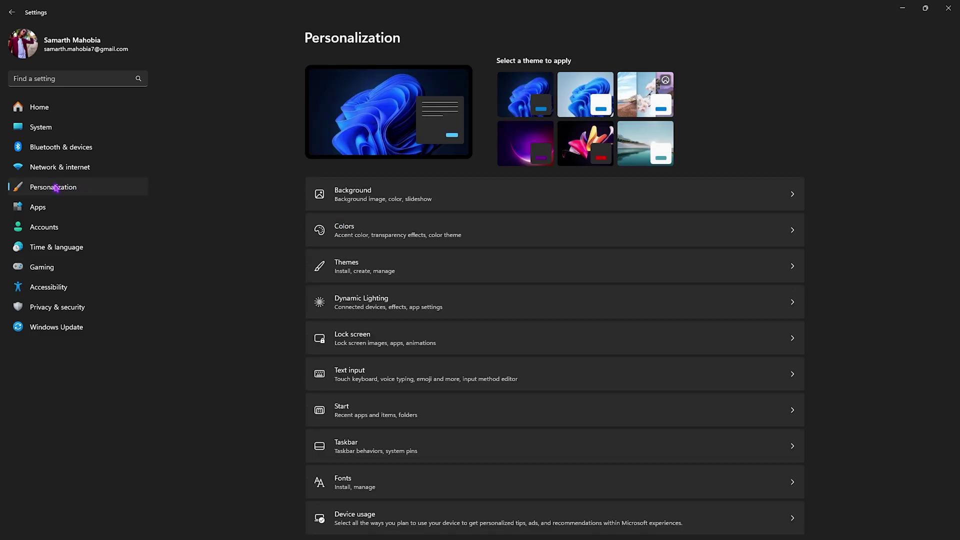
left_click(341, 230)
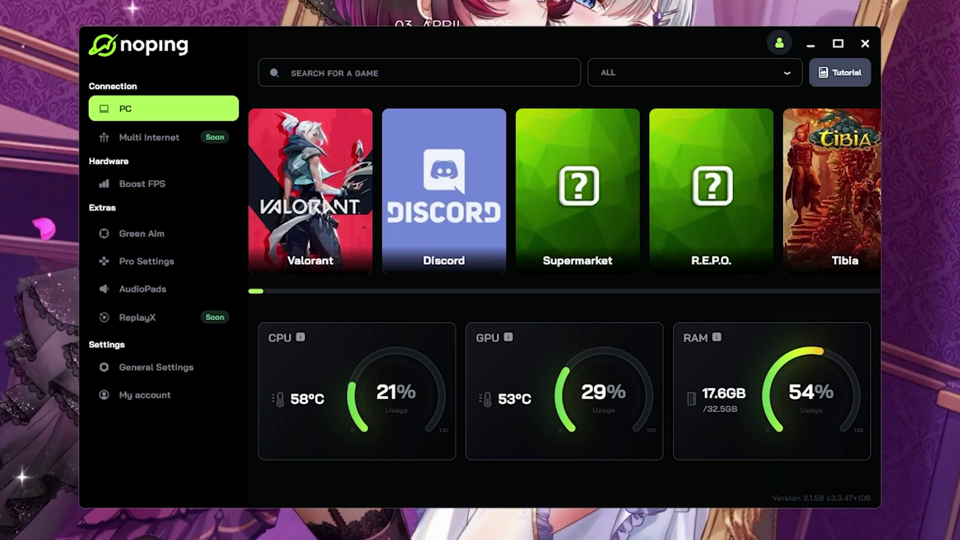
Optimize Fortnite in NoPing via a manual Middle East route and enable AI Server Swap
left_click(337, 73)
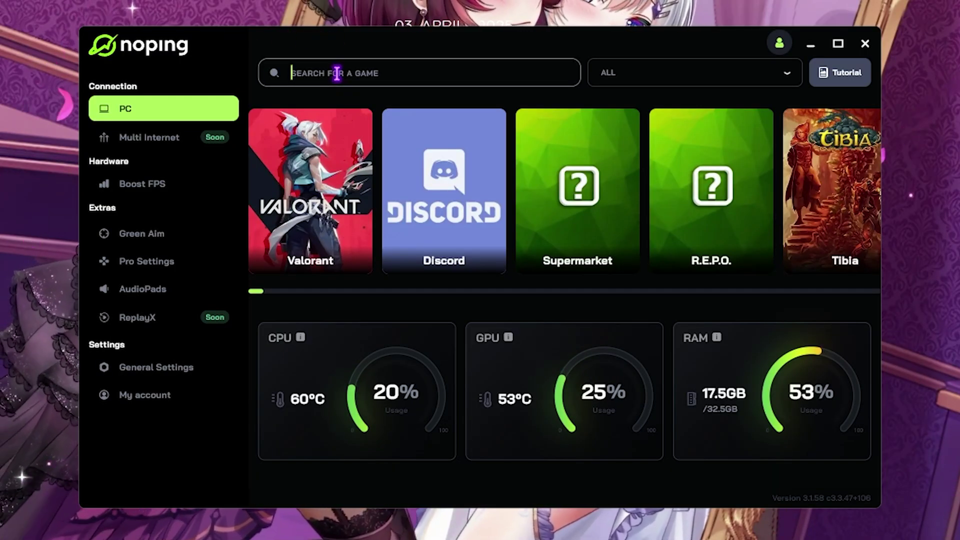
type("For")
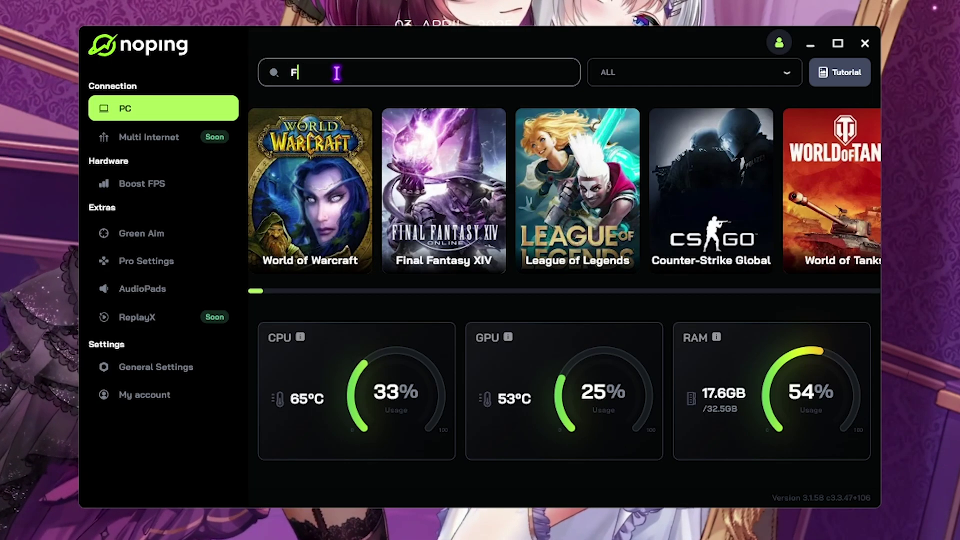
mouse_move(557, 182)
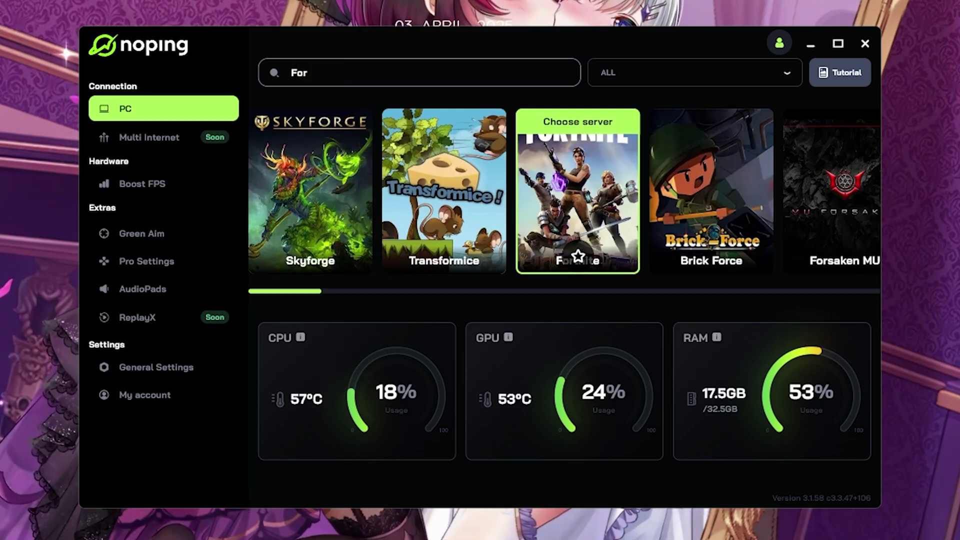
left_click(583, 152)
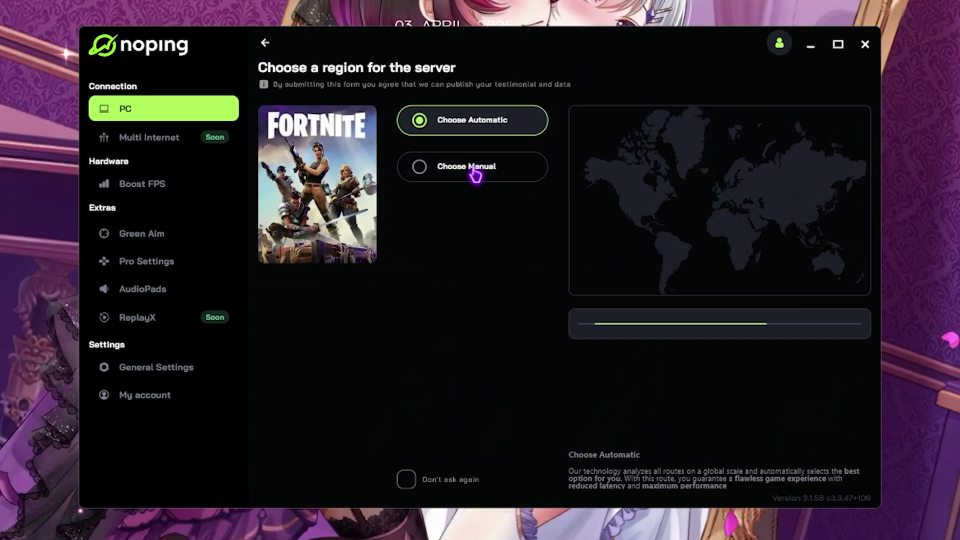
left_click(465, 165)
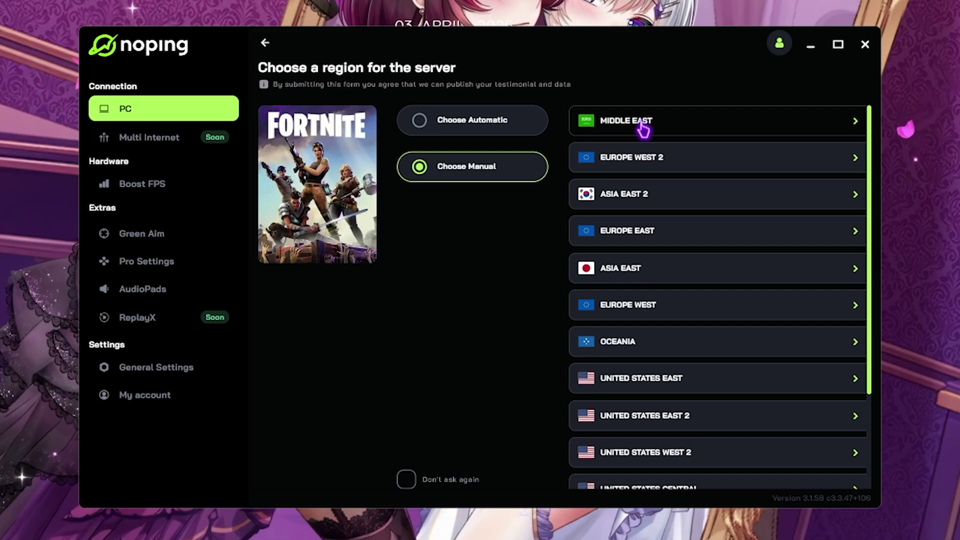
left_click(642, 129)
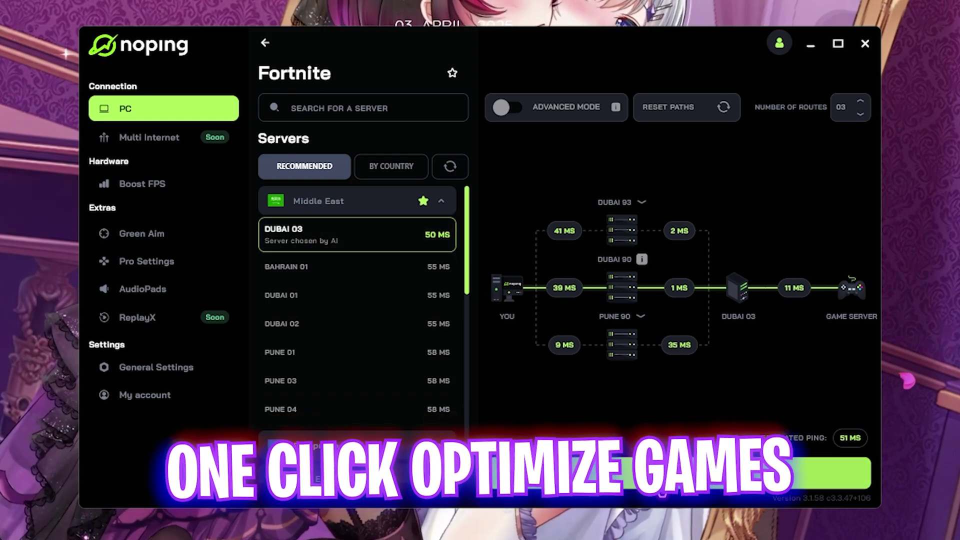
left_click(679, 473)
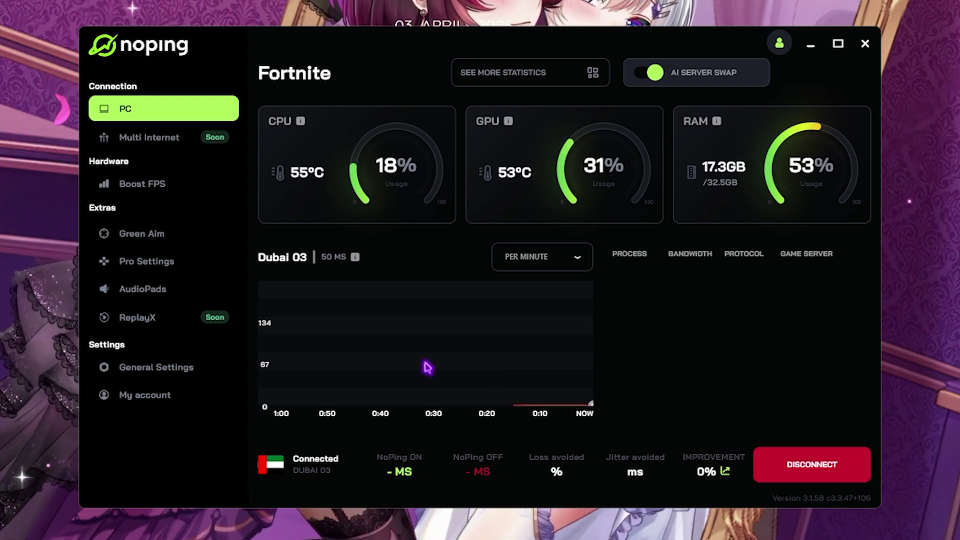
left_click(688, 73)
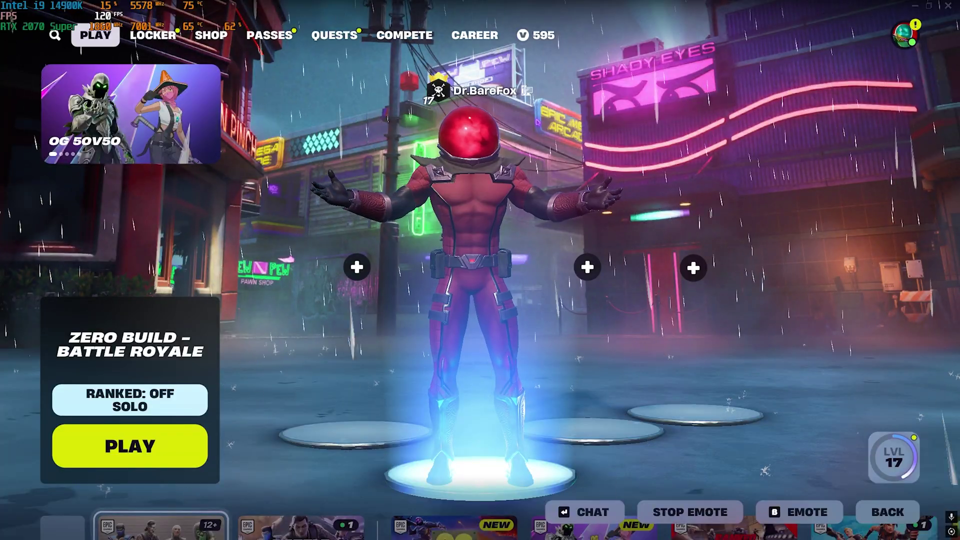
Set Fortnite's video Window Mode to Windowed Fullscreen
left_click(904, 34)
left_click(655, 400)
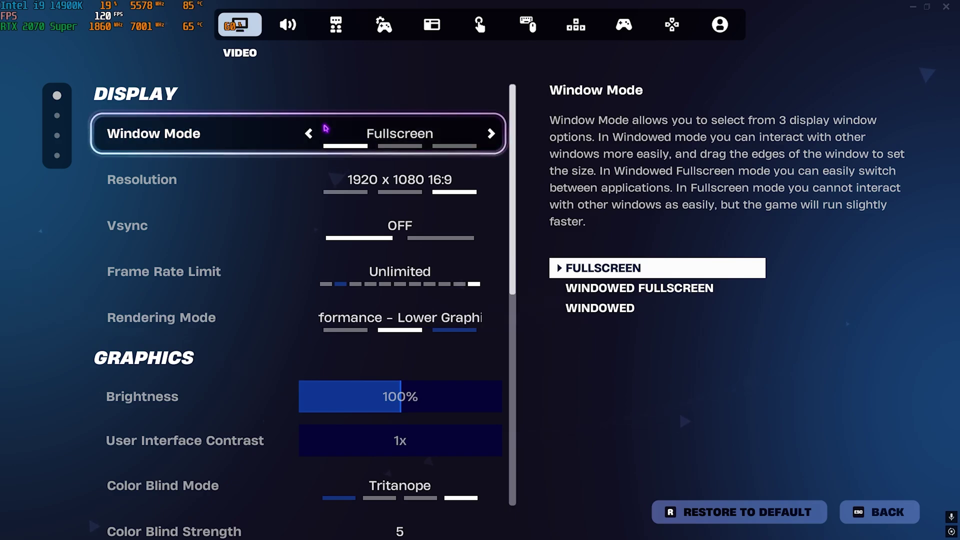
left_click(491, 134)
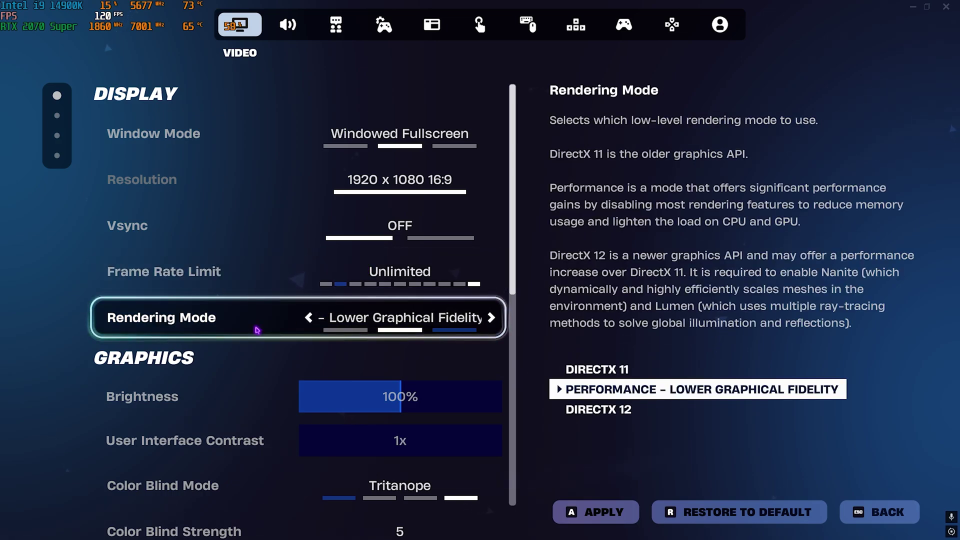
scroll(257, 330, "down", 5)
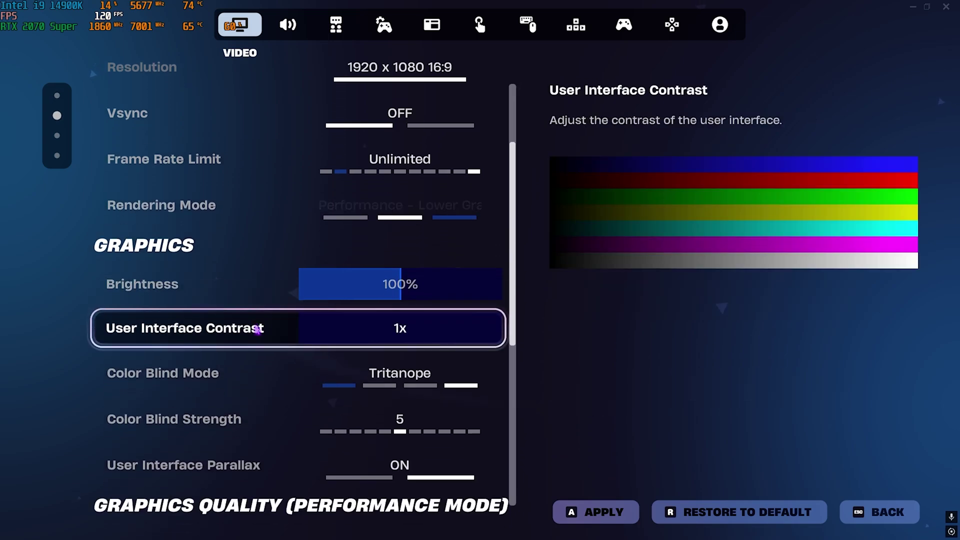
scroll(257, 329, "down", 1)
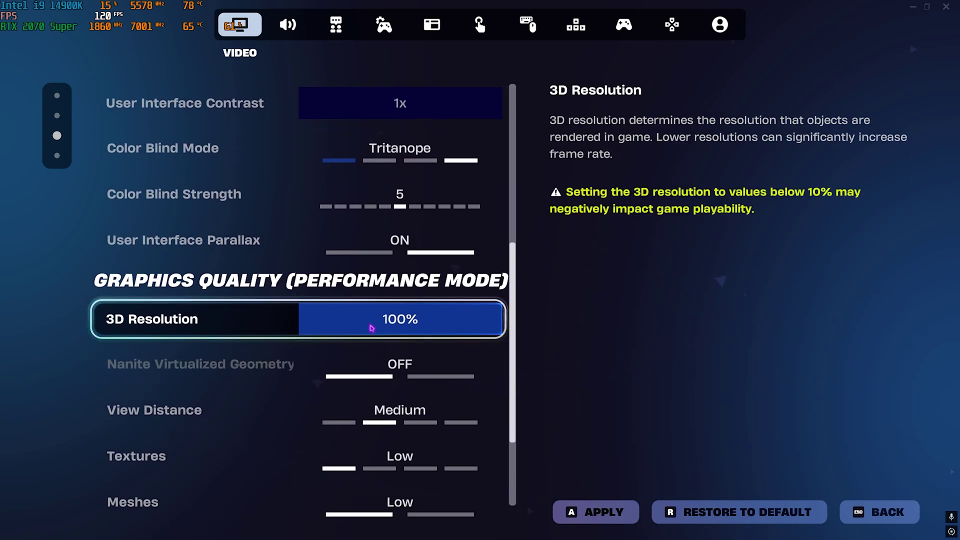
scroll(215, 326, "down", 1)
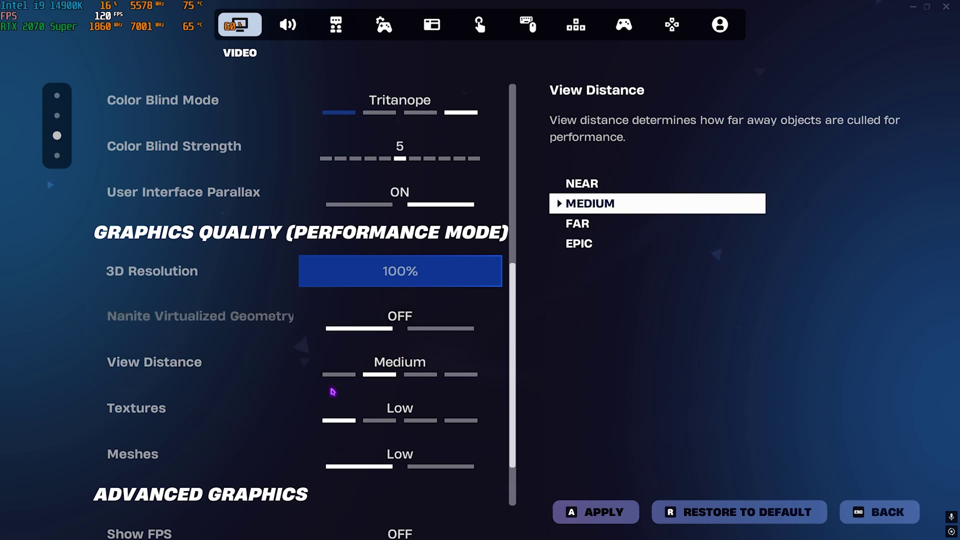
Keep View Distance at Medium, turn Show FPS on, and apply the video settings
left_click(490, 361)
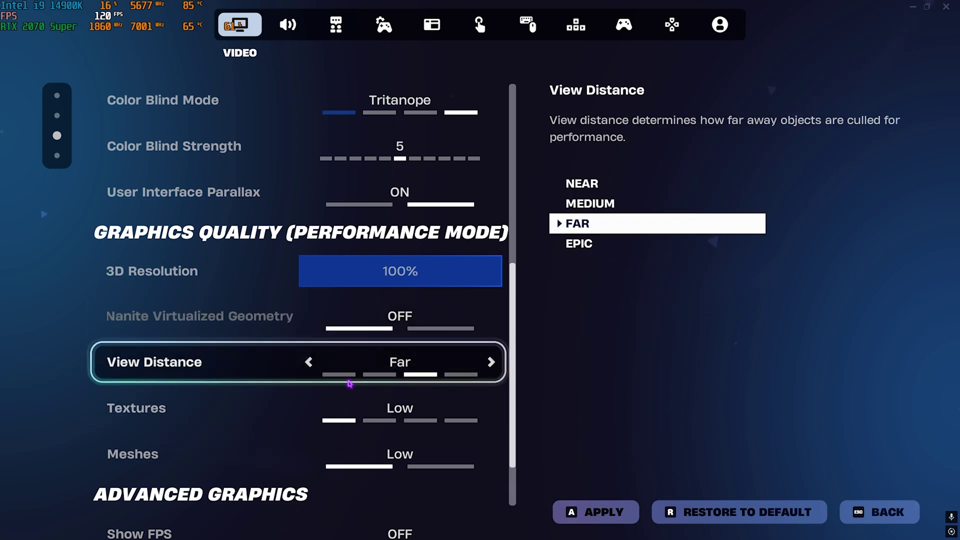
left_click(310, 362)
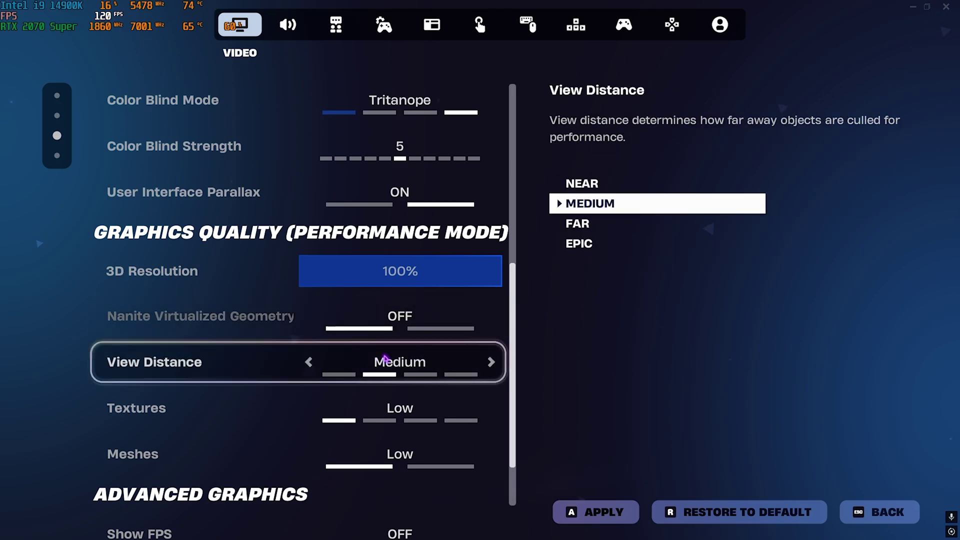
scroll(315, 380, "down", 2)
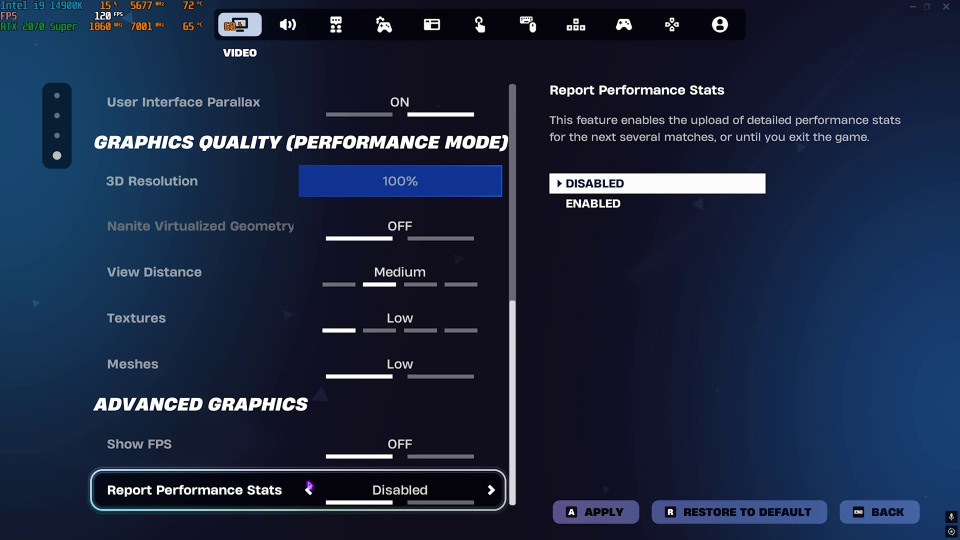
left_click(491, 444)
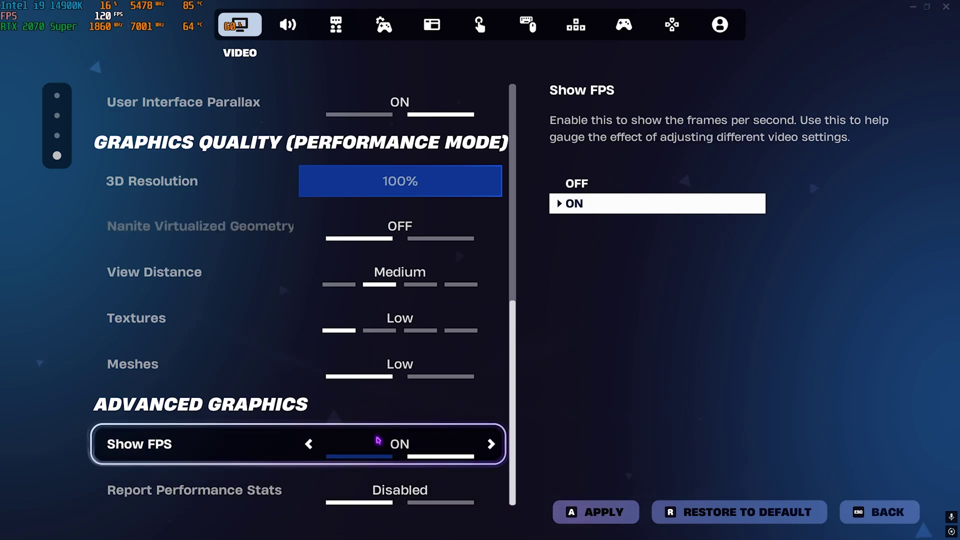
left_click(594, 519)
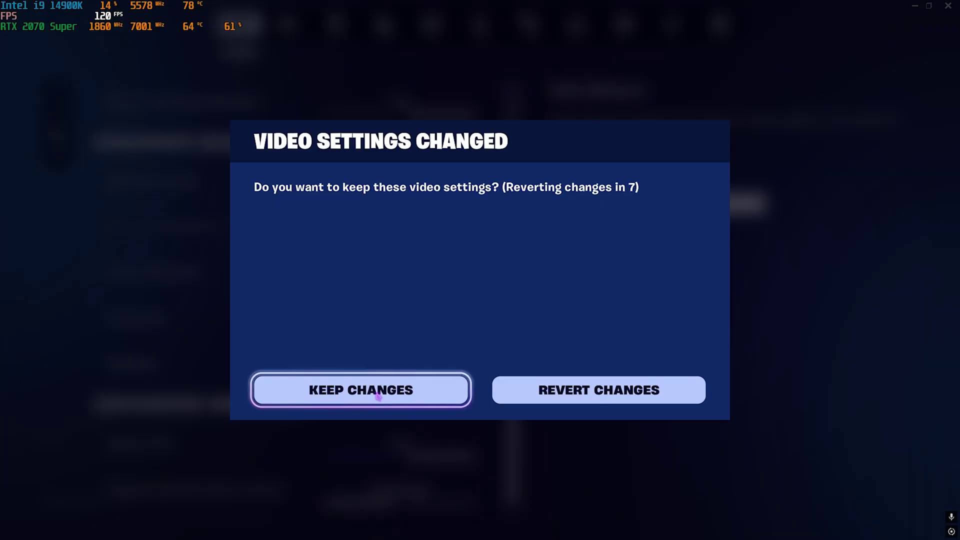
left_click(378, 395)
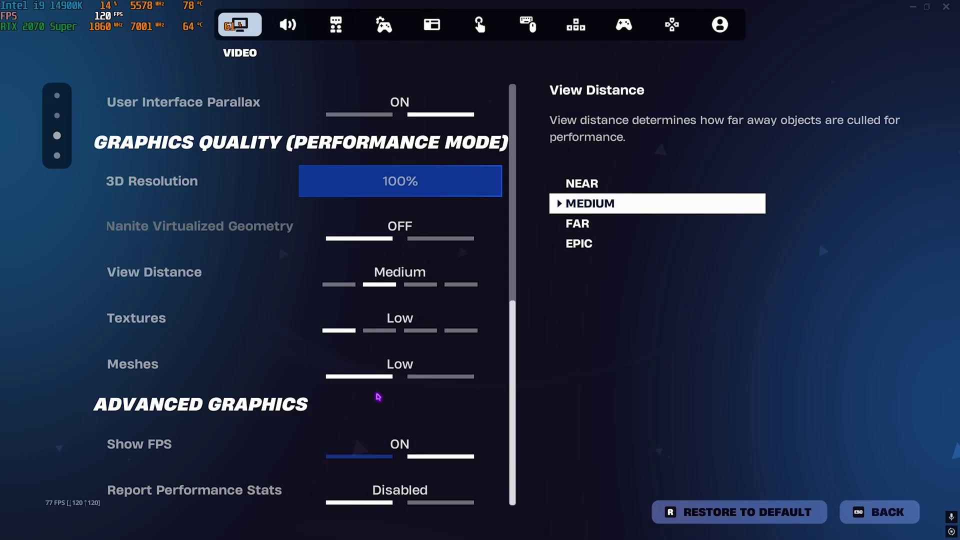
left_click(289, 25)
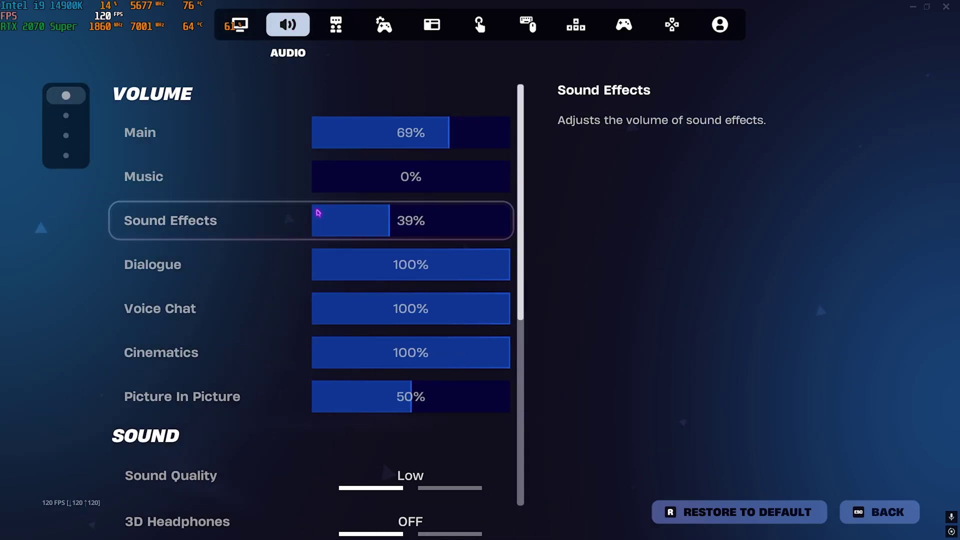
scroll(223, 250, "down", 3)
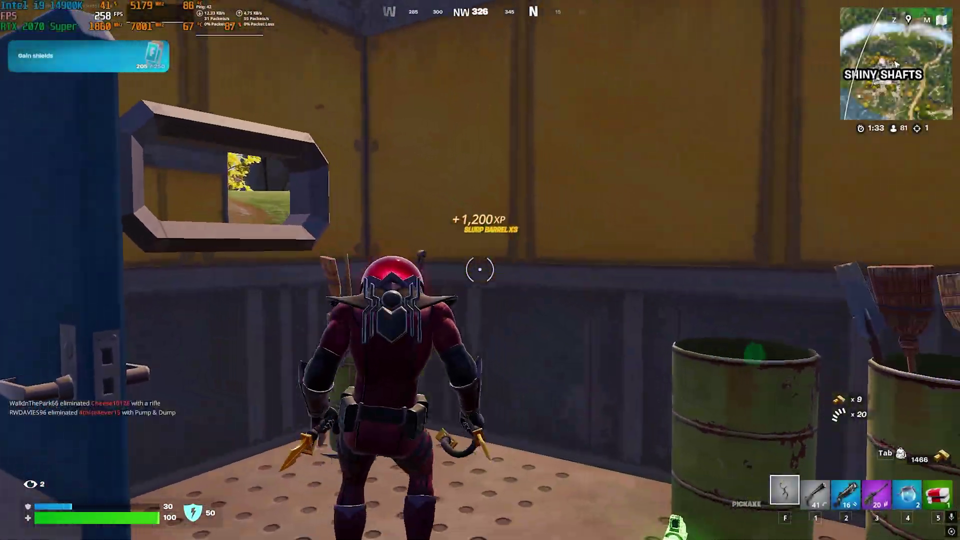
Drink the shield potion from hotbar slot 4, raising shield to 70, and glance at inventory
key("4")
left_click(480, 270)
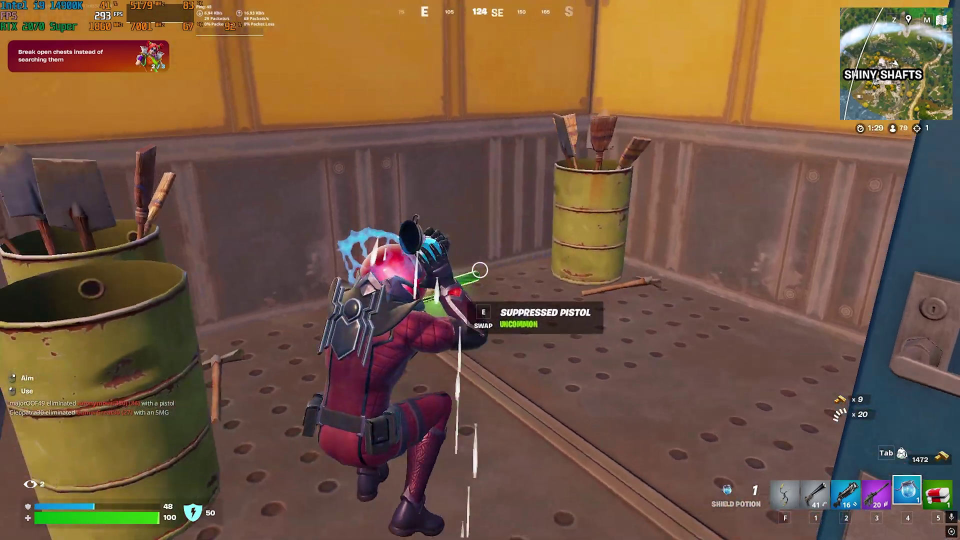
key("Tab")
key("Tab")
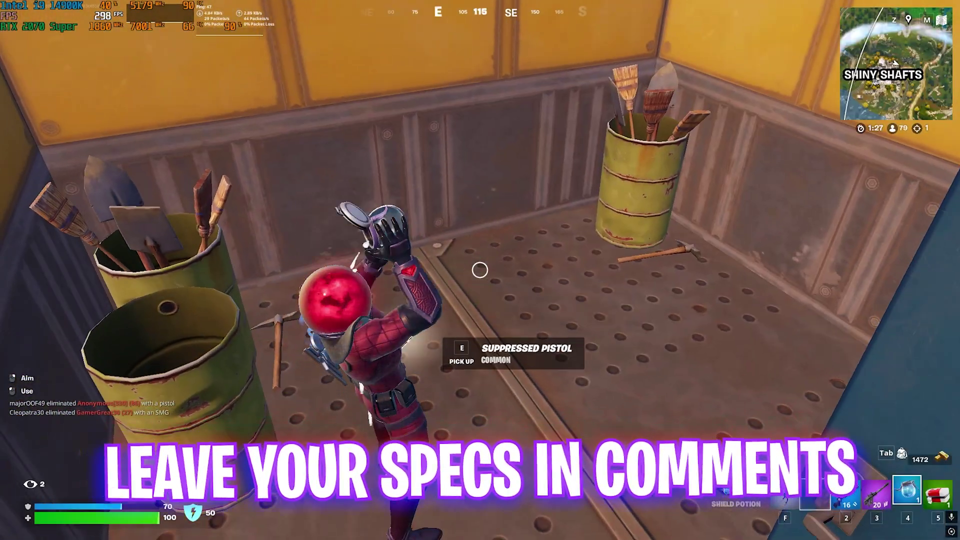